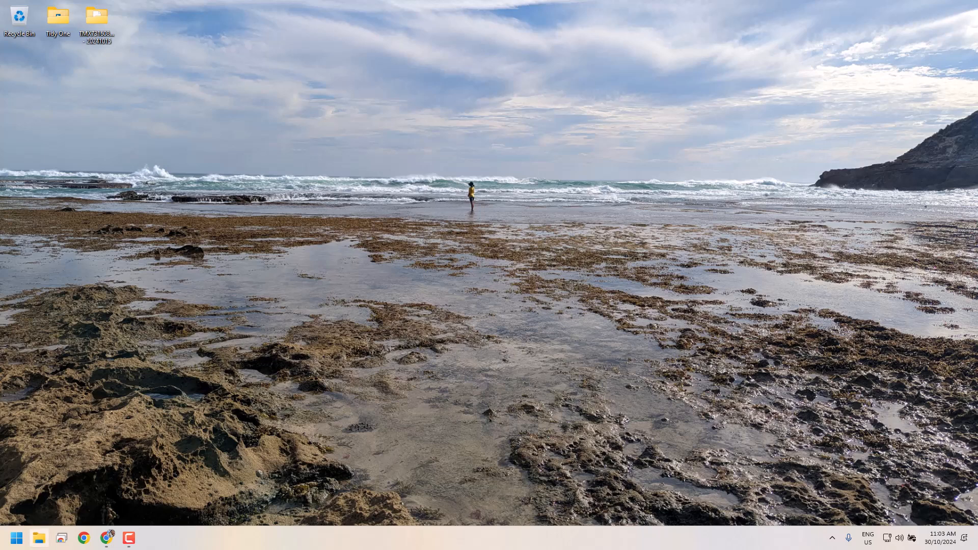
Step: Browse File Explorer to C:\trimble_mx_publisher_230400\program\bin
click(39, 538)
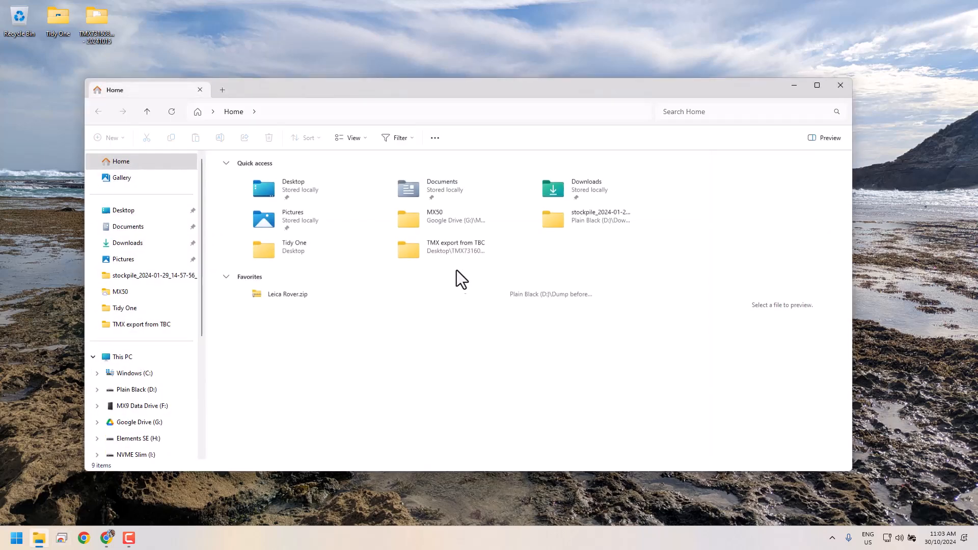
drag(565, 93, 603, 63)
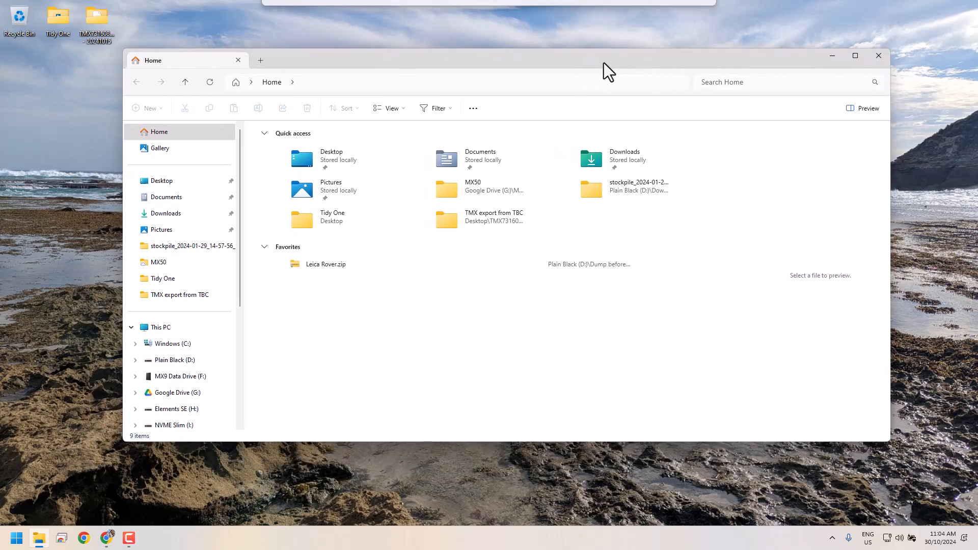
click(178, 345)
scroll(308, 301, down, 2)
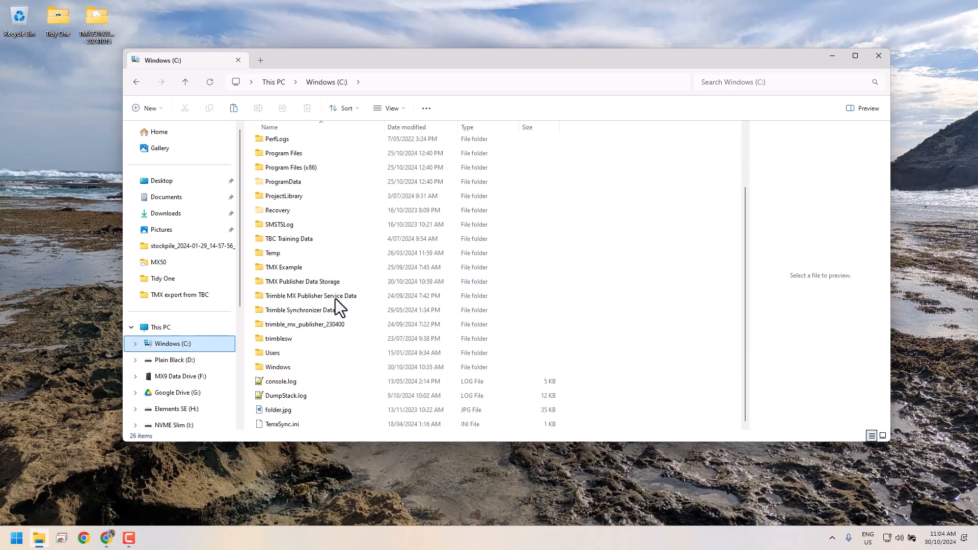
double_click(300, 326)
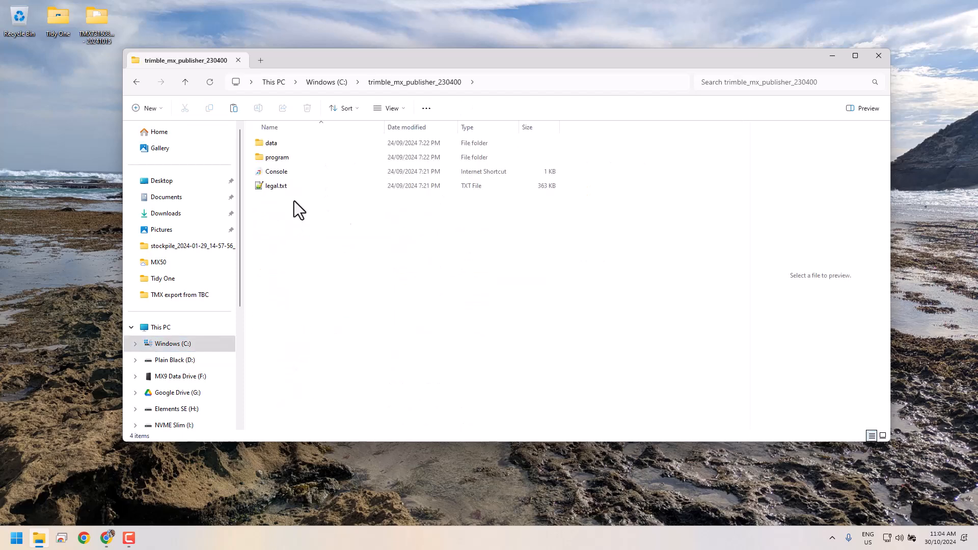
double_click(274, 157)
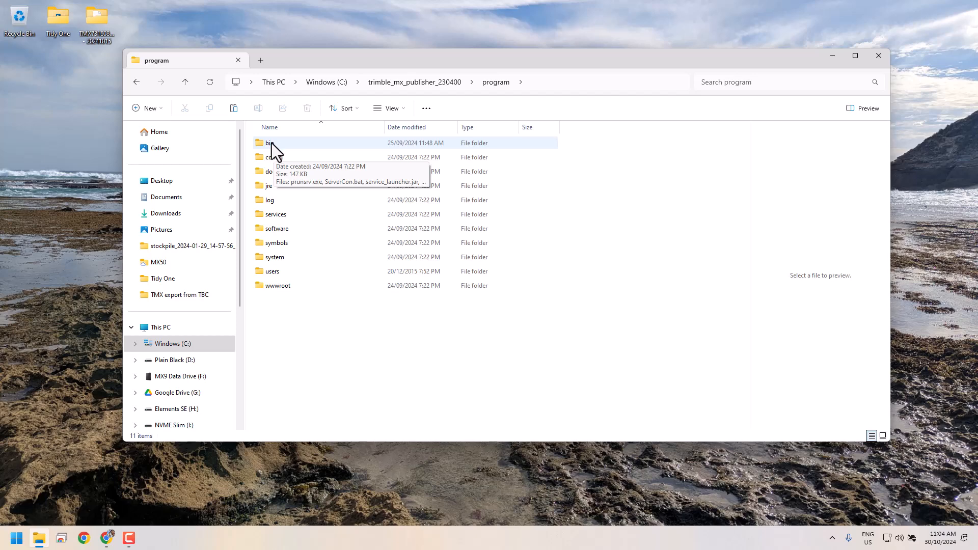
double_click(271, 144)
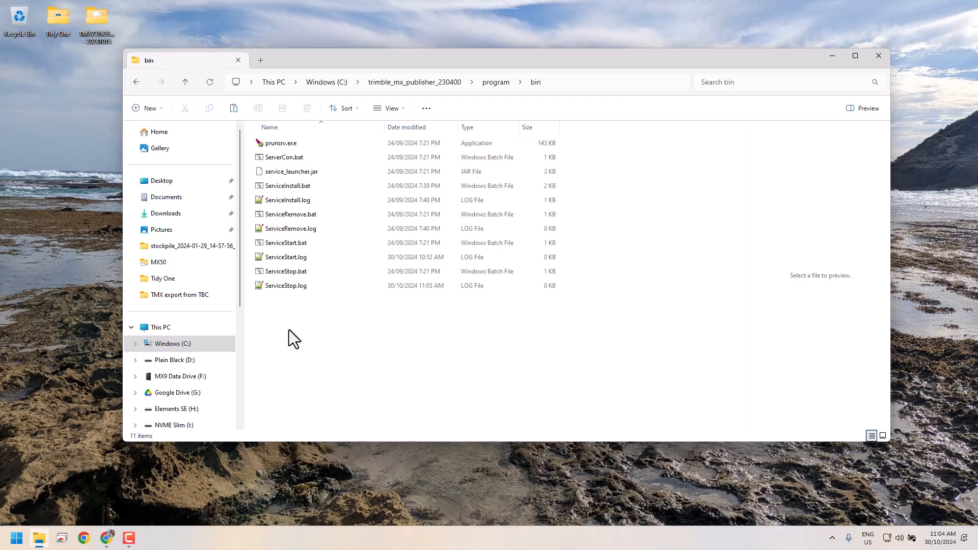
Step: Run ServiceStart.bat and approve its Confirm Execution prompt to start the publisher service
click(286, 243)
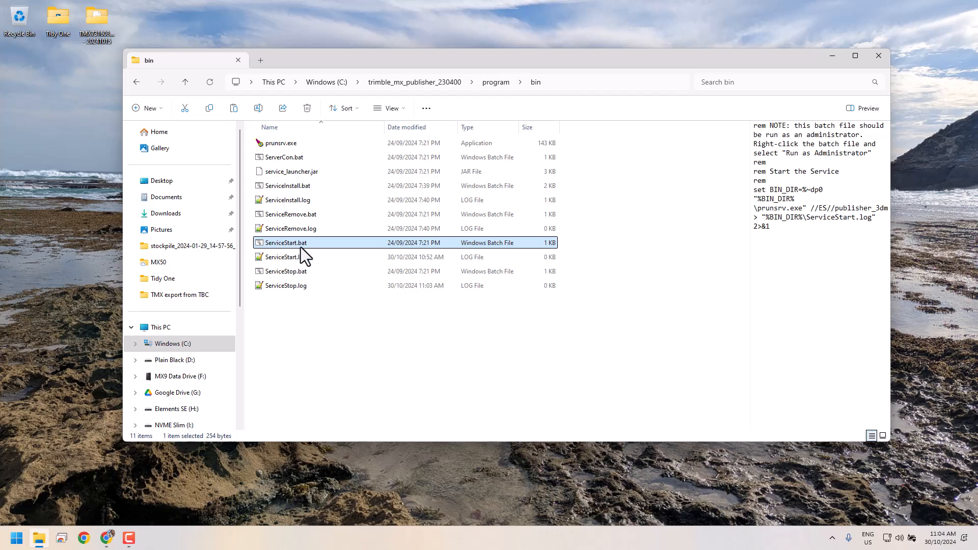
double_click(300, 246)
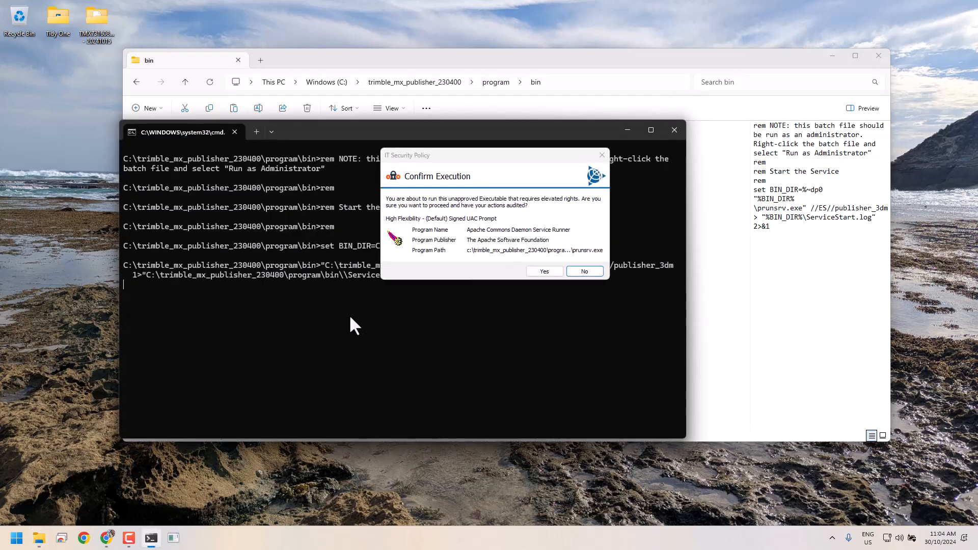
click(555, 273)
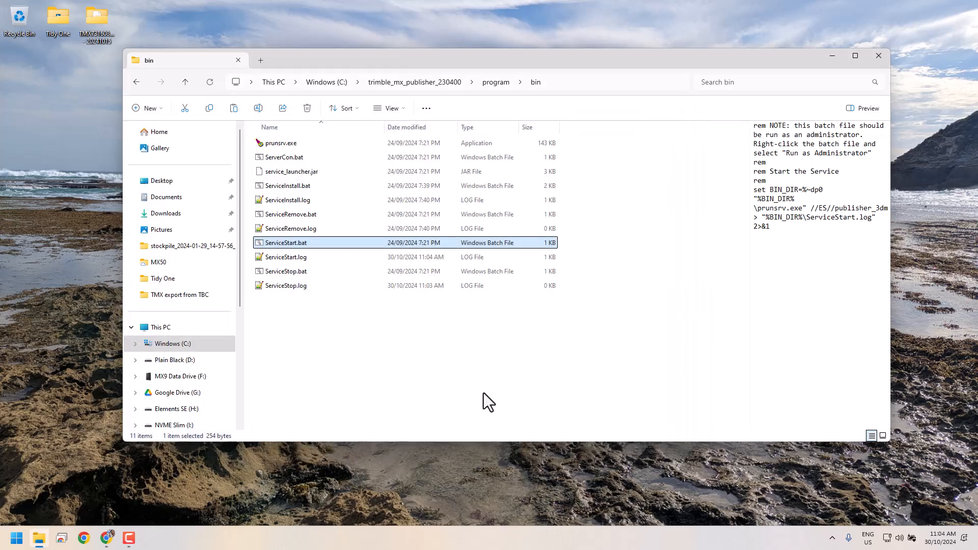
Step: Launch the Console shortcut from trimble_mx_publisher_230400, accepting the Security Warning
click(429, 84)
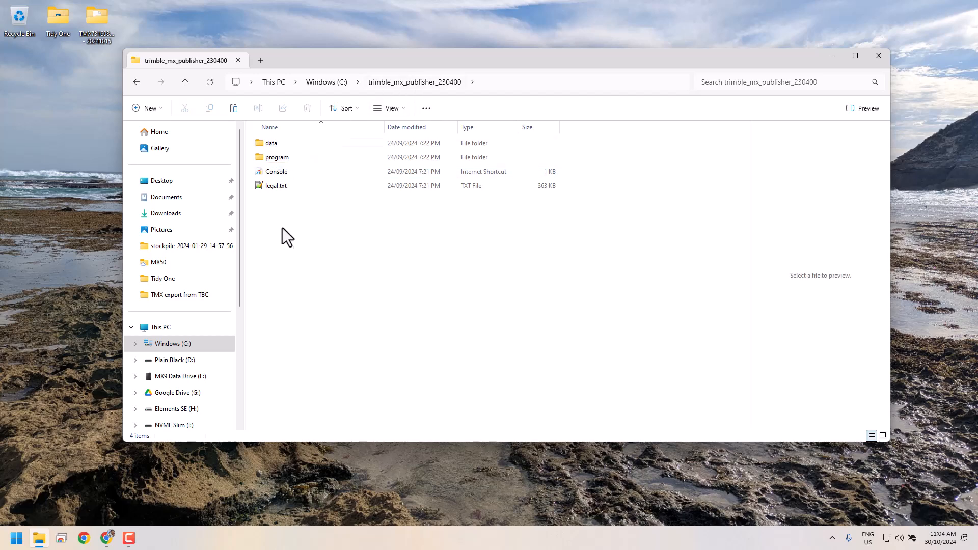
click(272, 173)
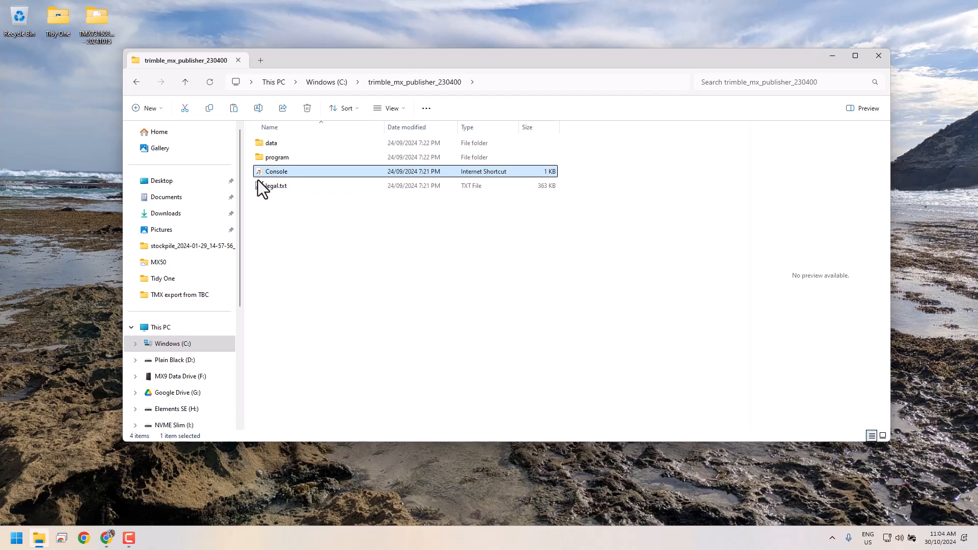
double_click(278, 173)
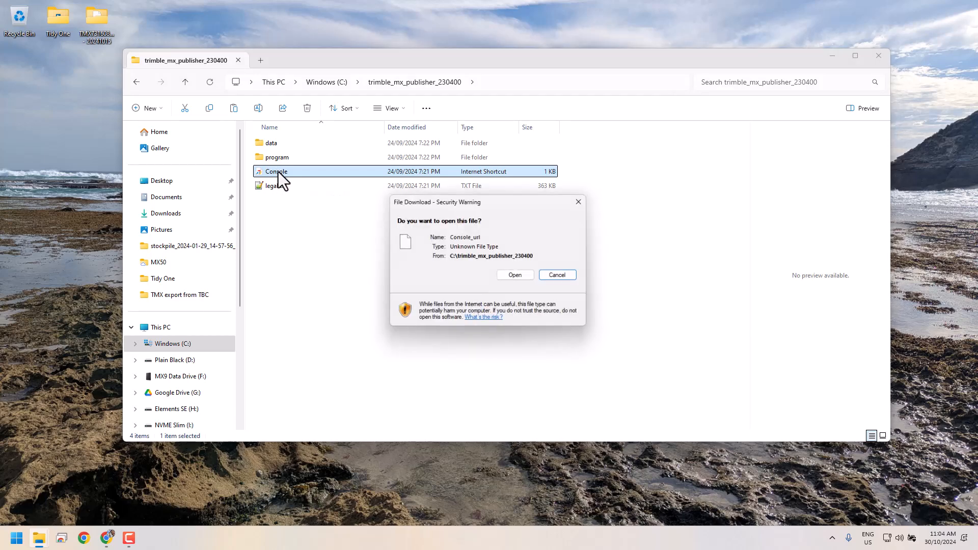
click(516, 276)
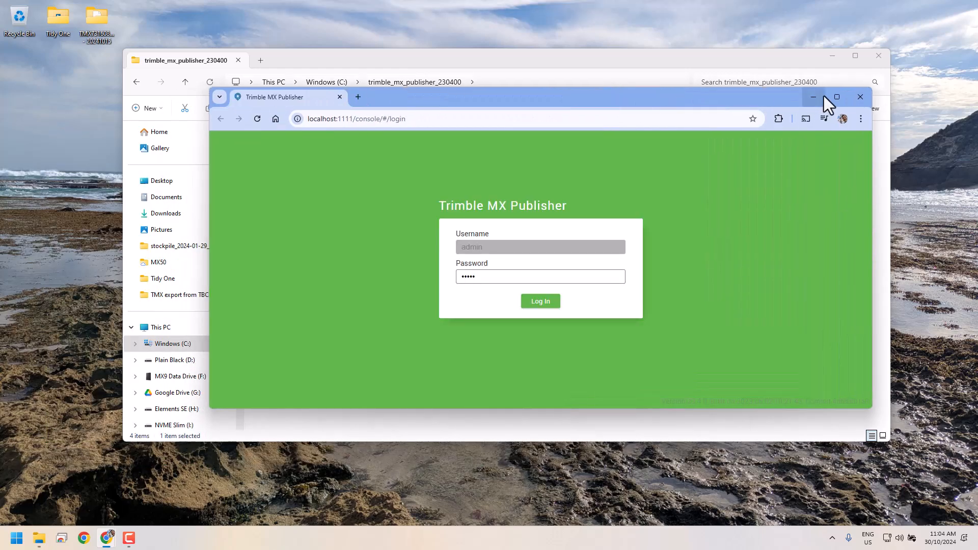
Step: Log in to the maximized console, review the System page, then open the empty Resources list
click(824, 96)
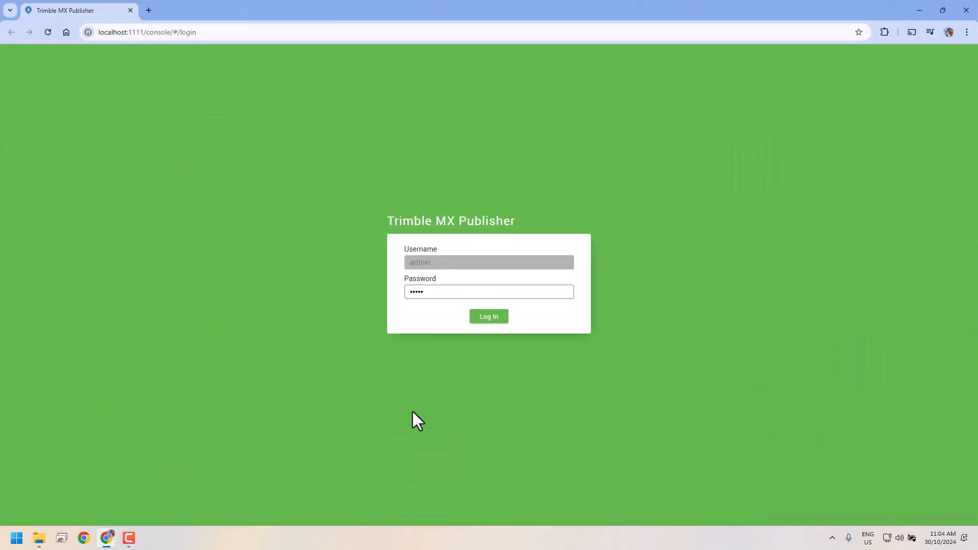
click(494, 319)
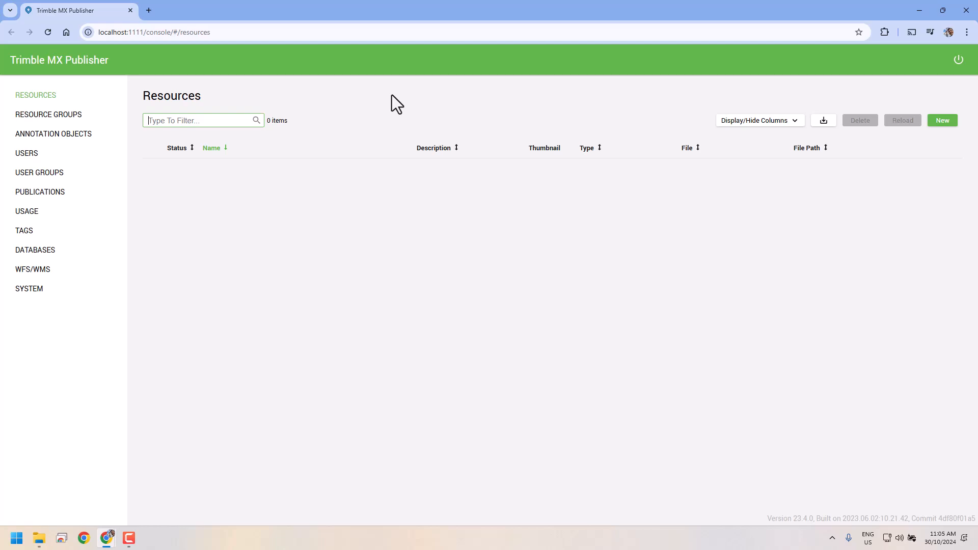
click(25, 289)
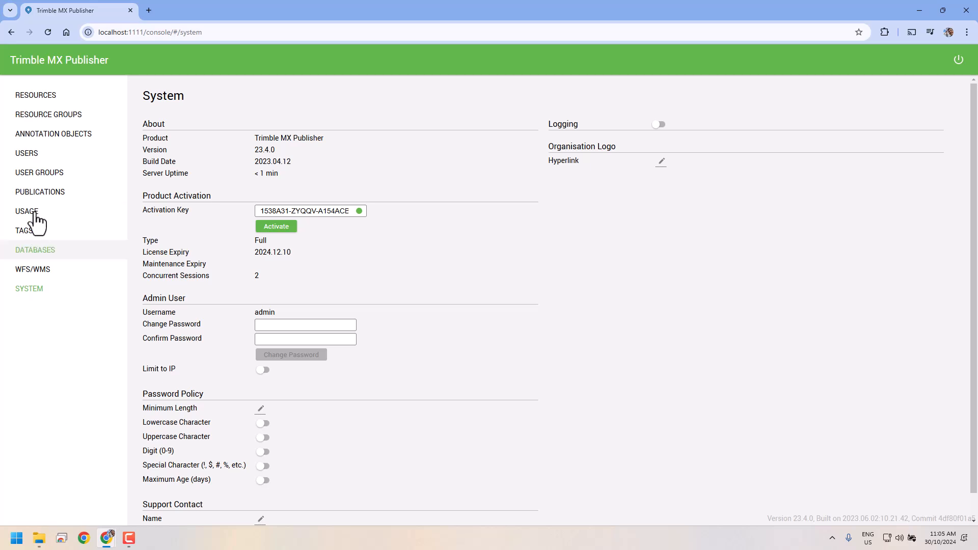
click(36, 97)
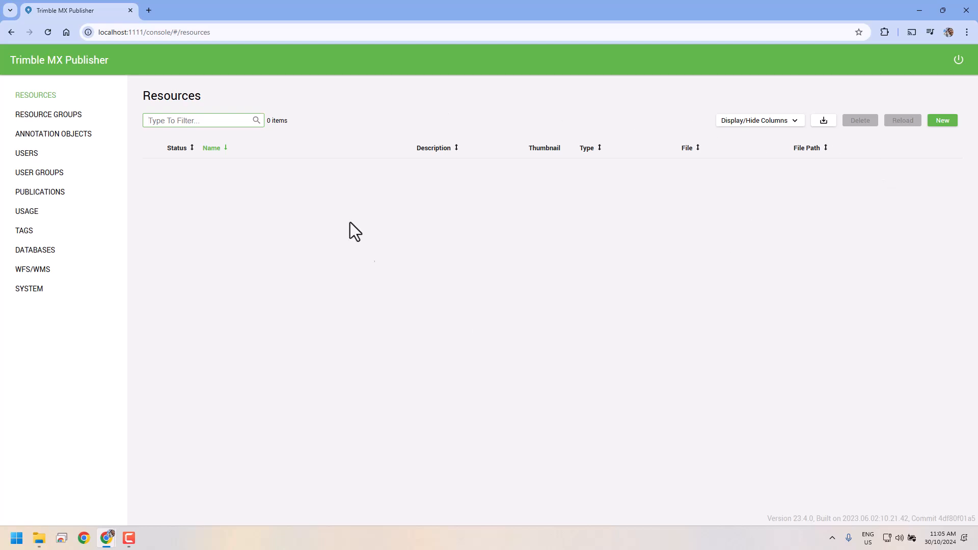
Step: Start a new resource using C:\TMX Publisher Data Storage\20241015\orbit_mm_run.omr as its file
click(944, 121)
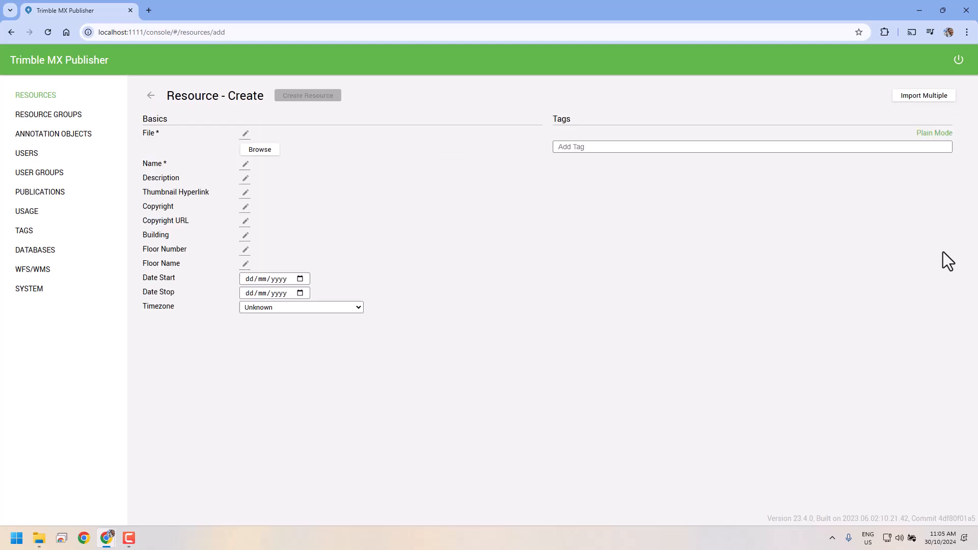
click(256, 161)
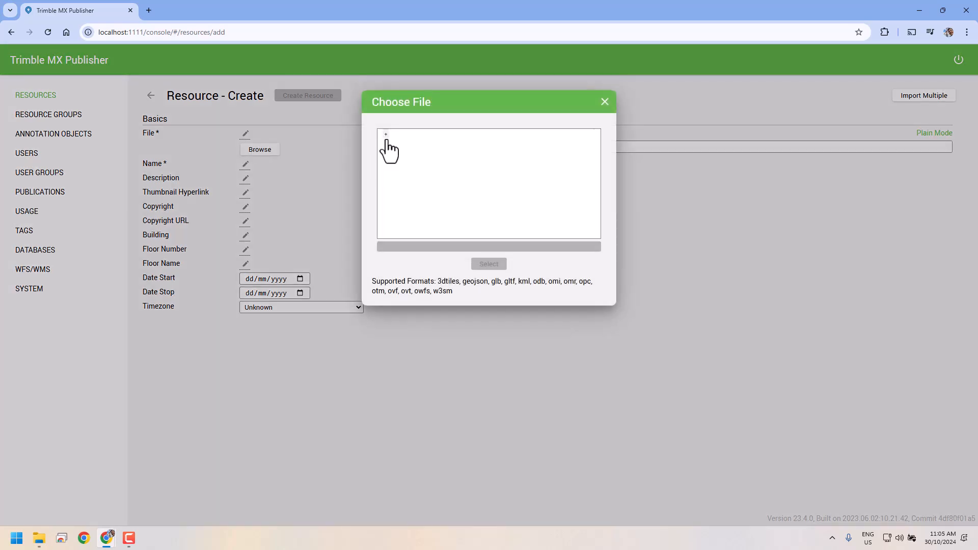
click(385, 135)
click(396, 145)
scroll(493, 192, down, 5)
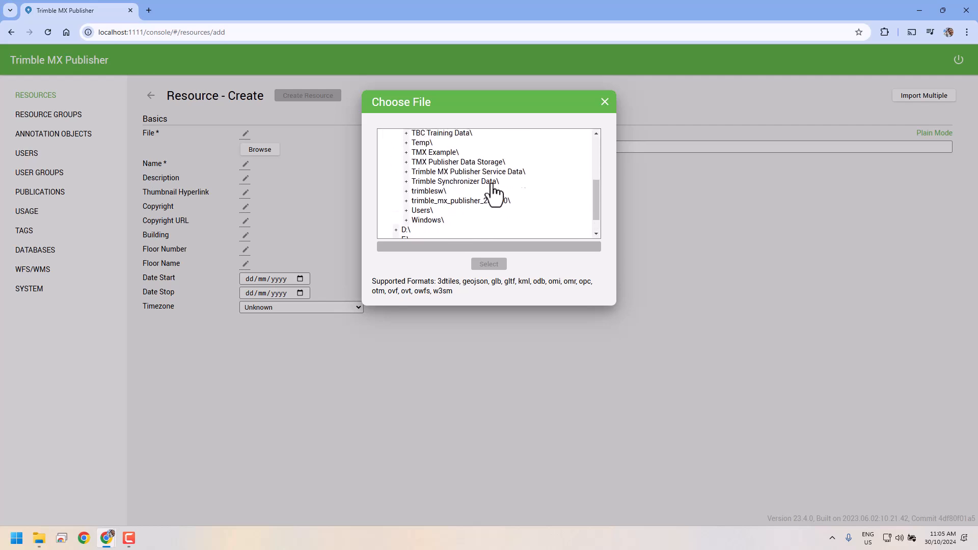
click(441, 187)
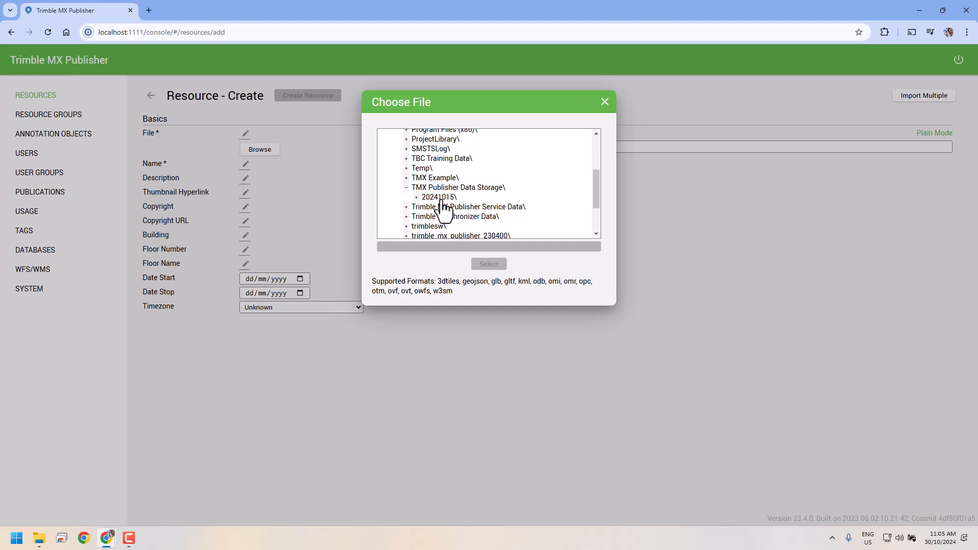
click(441, 199)
scroll(458, 204, down, 4)
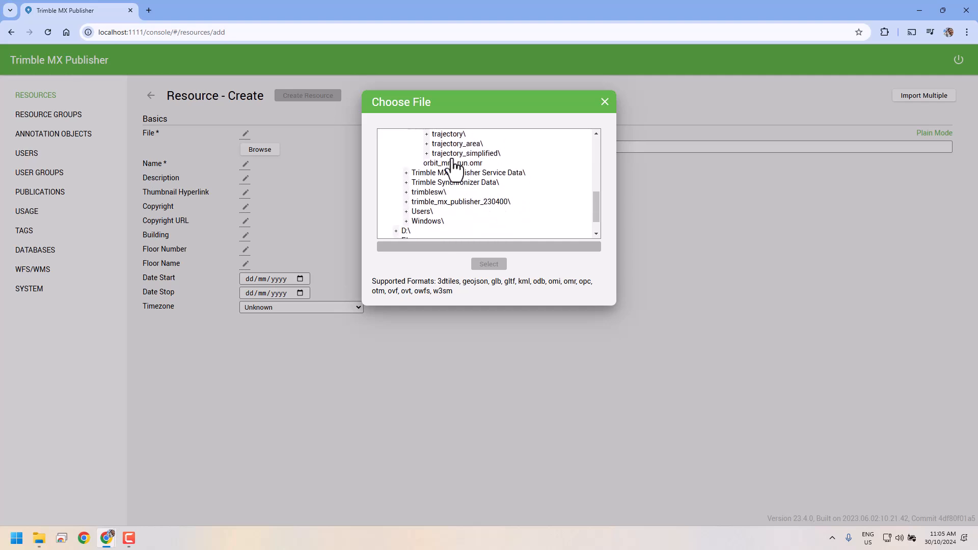
click(439, 164)
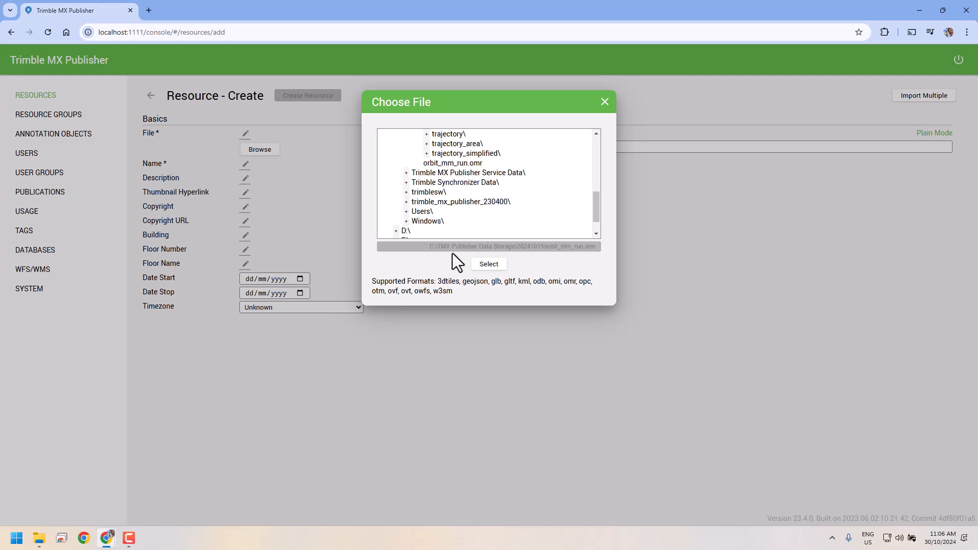
Step: Confirm the chosen file and set the resource start date to 15 October 2024
click(488, 265)
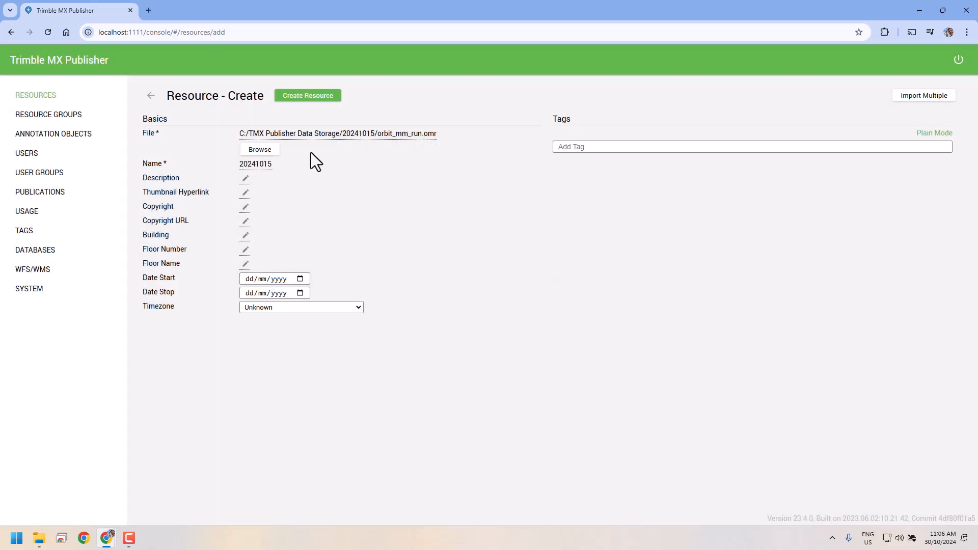
click(299, 279)
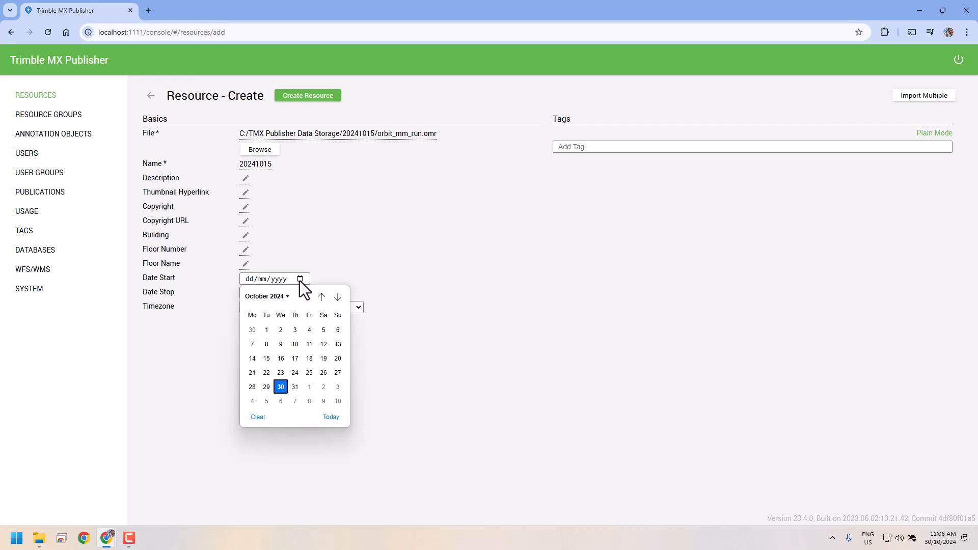
click(266, 359)
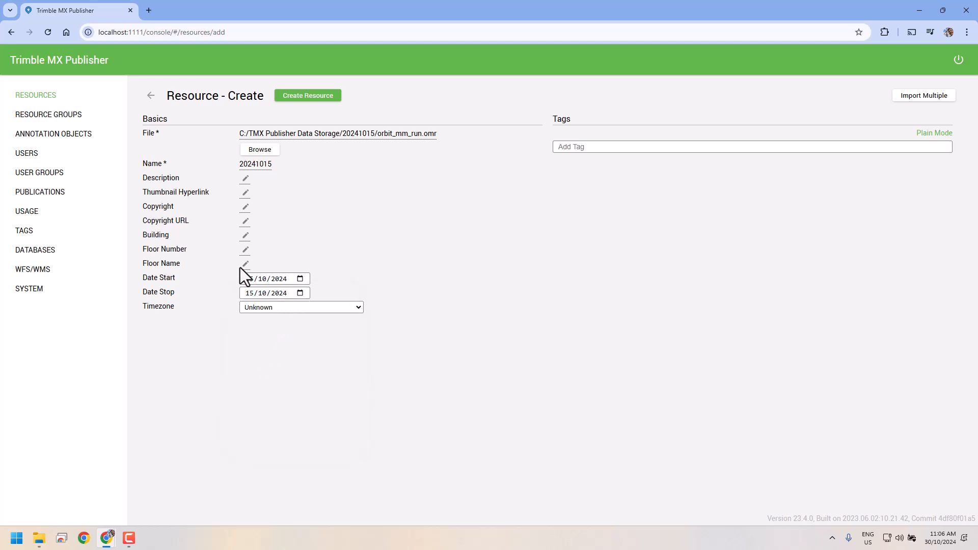
Step: Choose Australia/Victoria as the resource timezone
click(358, 310)
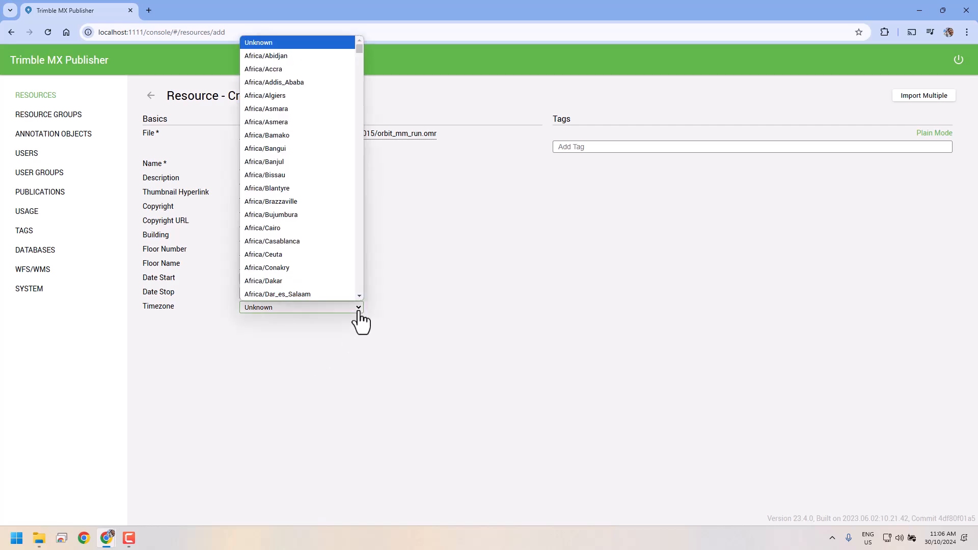
scroll(332, 203, down, 3)
scroll(328, 201, down, 9)
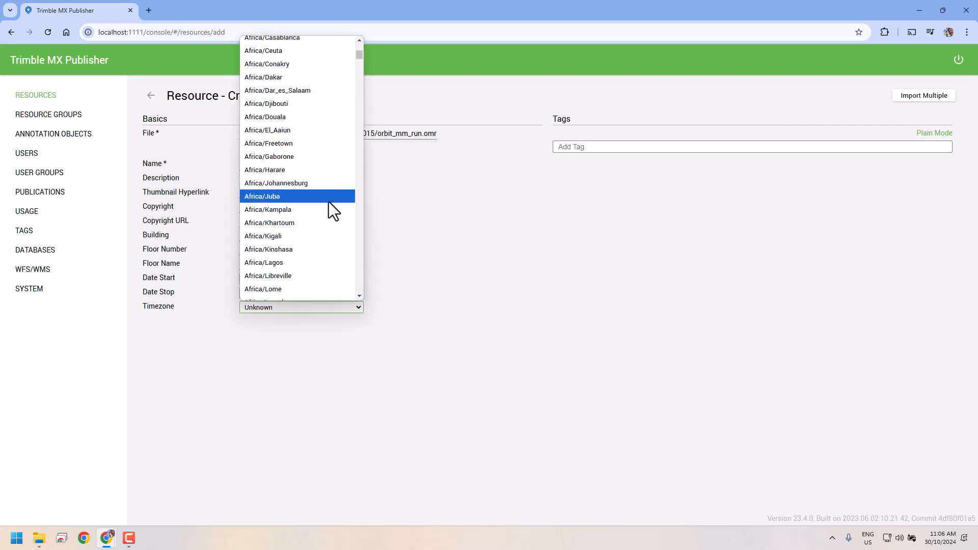
scroll(328, 199, down, 10)
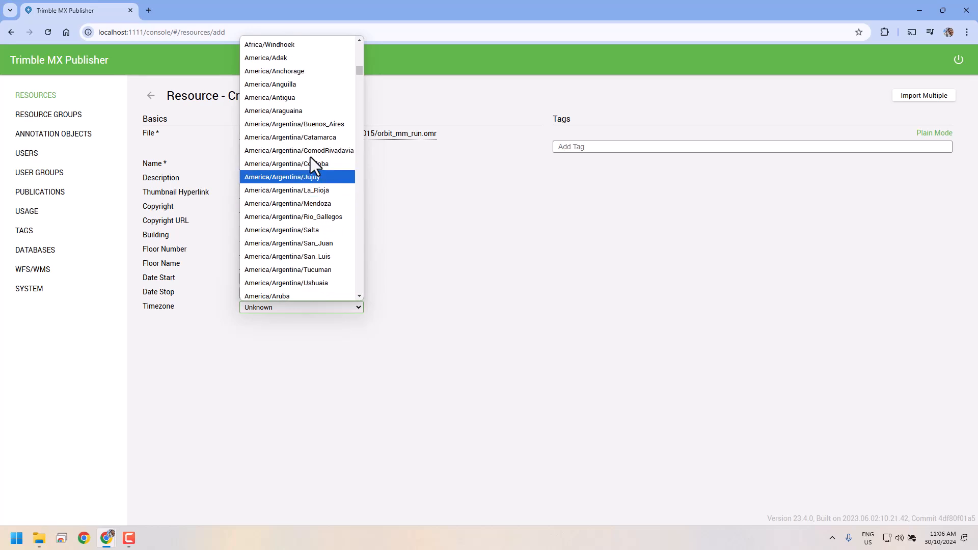
scroll(315, 212, down, 20)
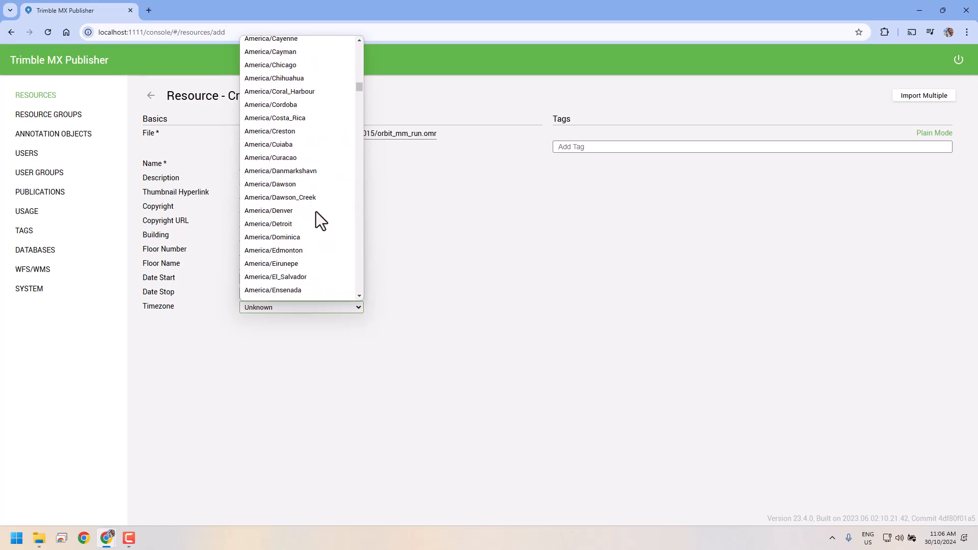
scroll(316, 212, down, 20)
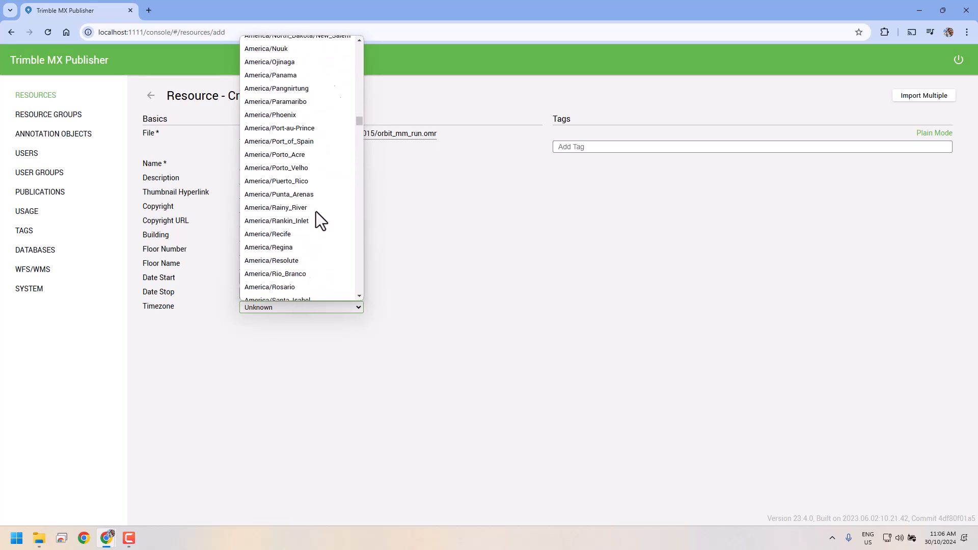
scroll(316, 212, down, 20)
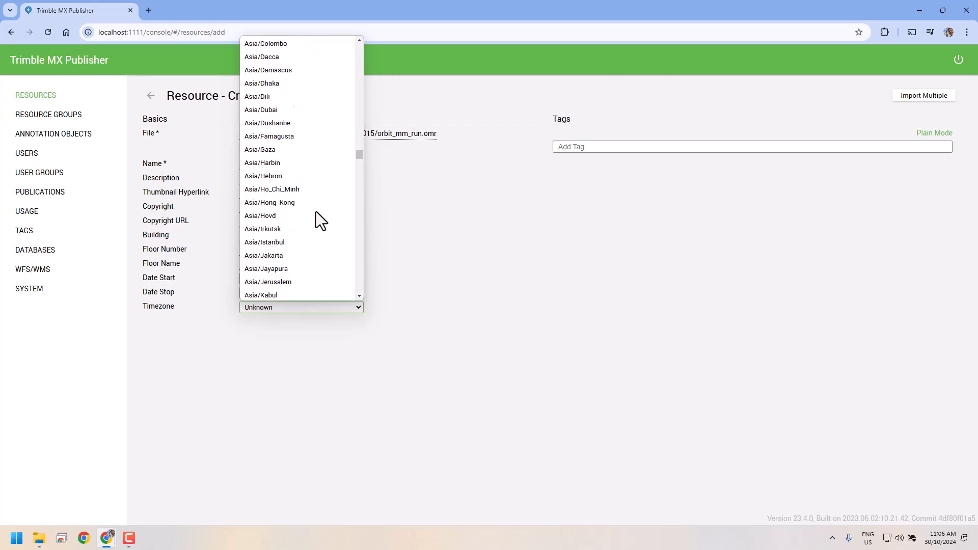
scroll(316, 212, down, 5)
scroll(315, 212, down, 3)
scroll(316, 212, up, 3)
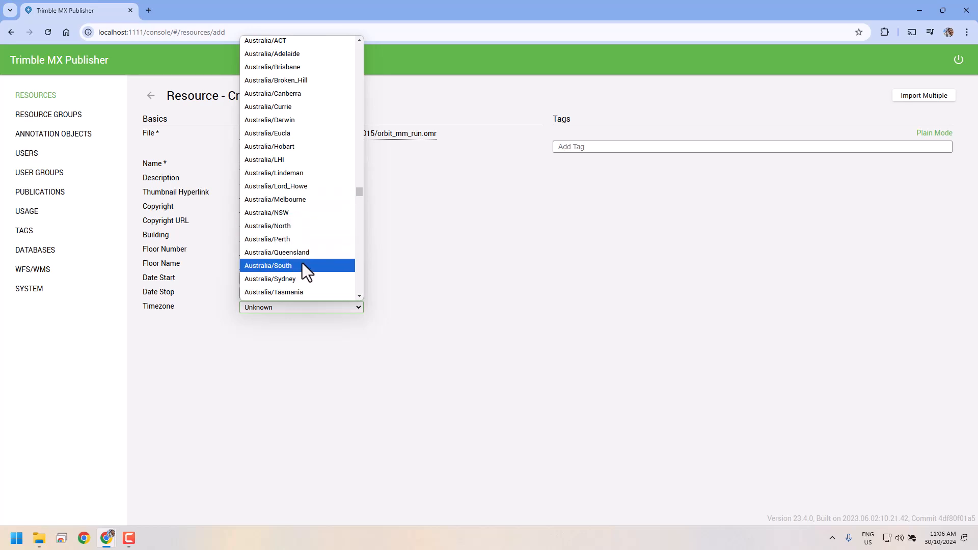
scroll(325, 243, down, 2)
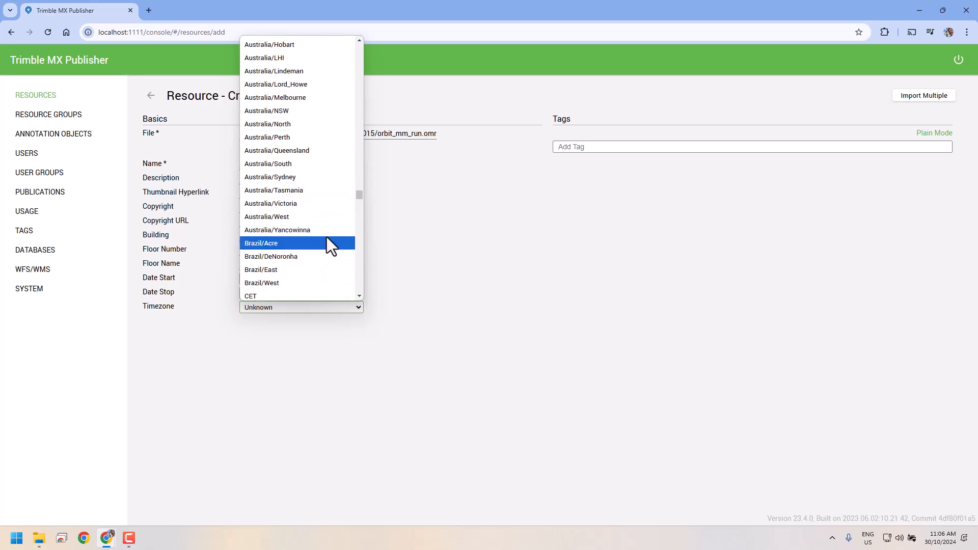
click(291, 204)
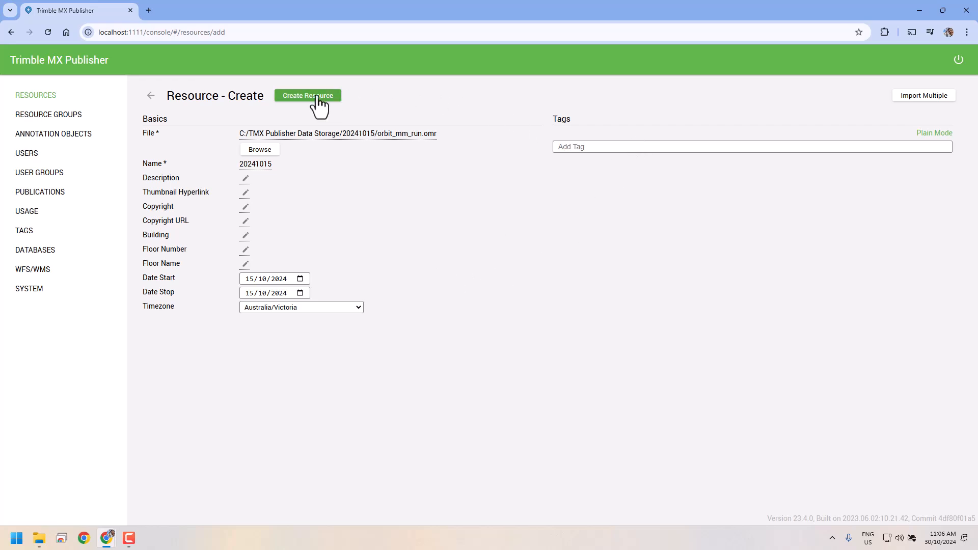
Step: Create the 20241015 resource and start a new publication
click(316, 96)
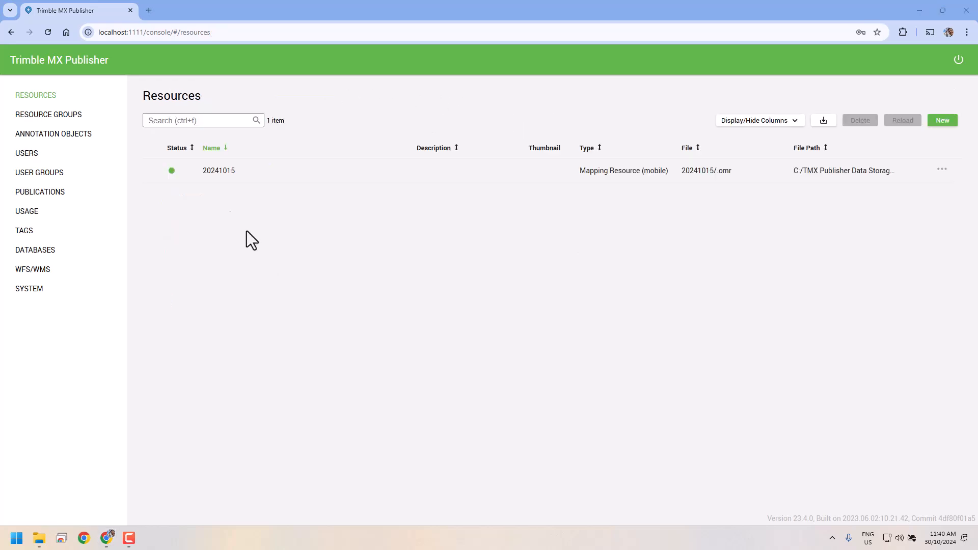
click(36, 193)
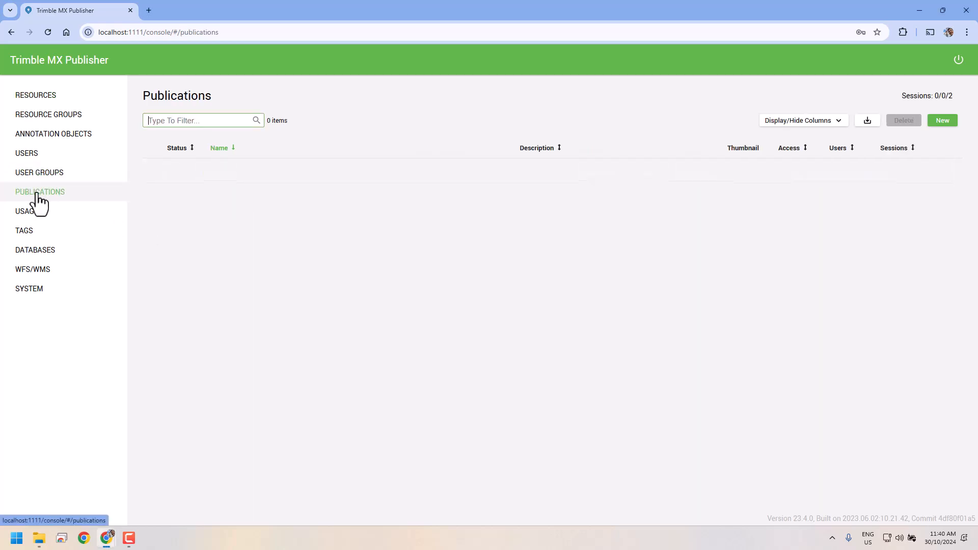
click(944, 122)
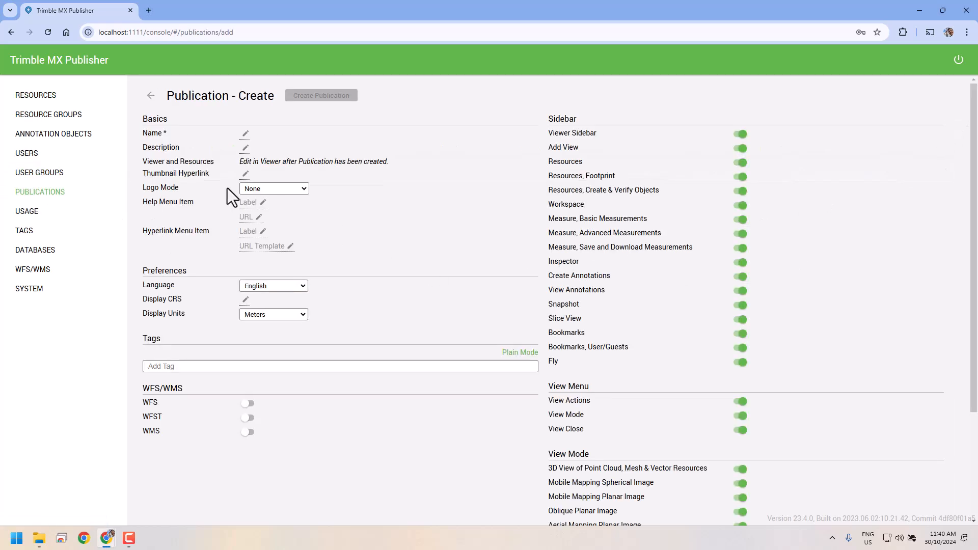
Step: Name the publication 'TMX training for MX7' and create it
click(245, 134)
text(TMX)
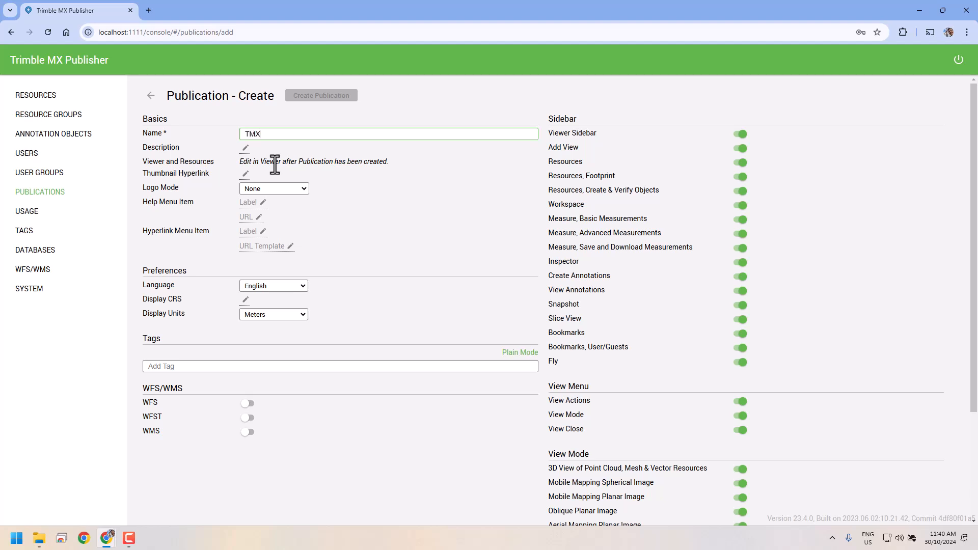
text( training for MX7)
click(539, 180)
scroll(761, 230, down, 3)
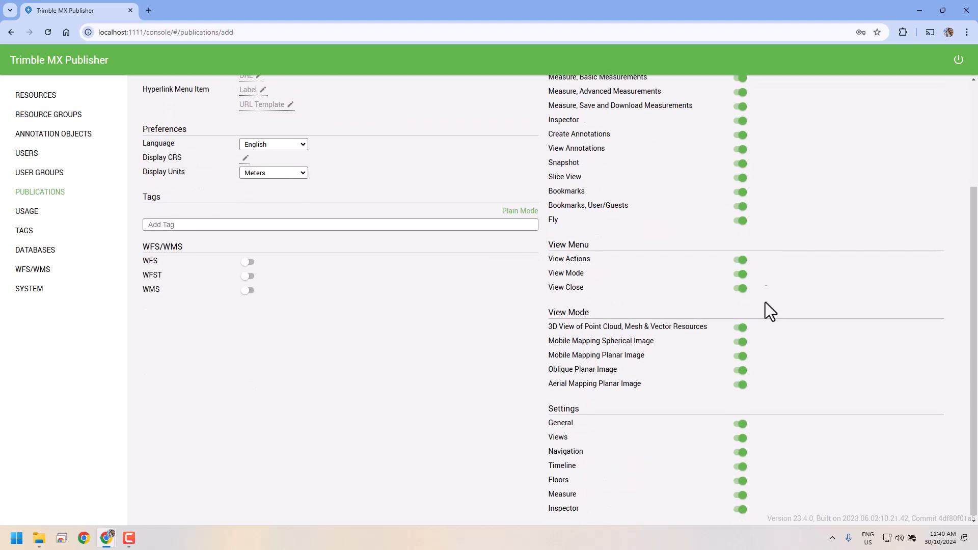
scroll(706, 507, up, 3)
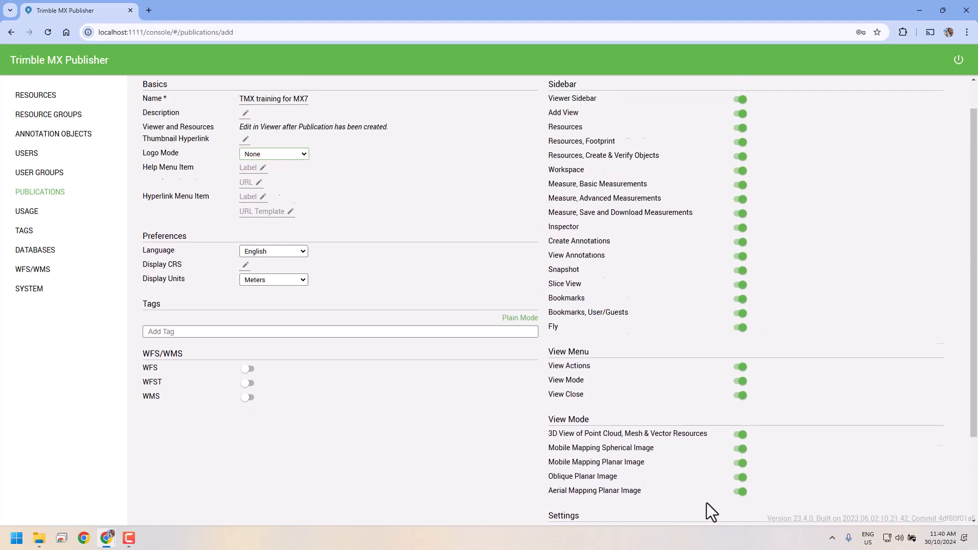
scroll(672, 407, down, 3)
scroll(666, 418, up, 3)
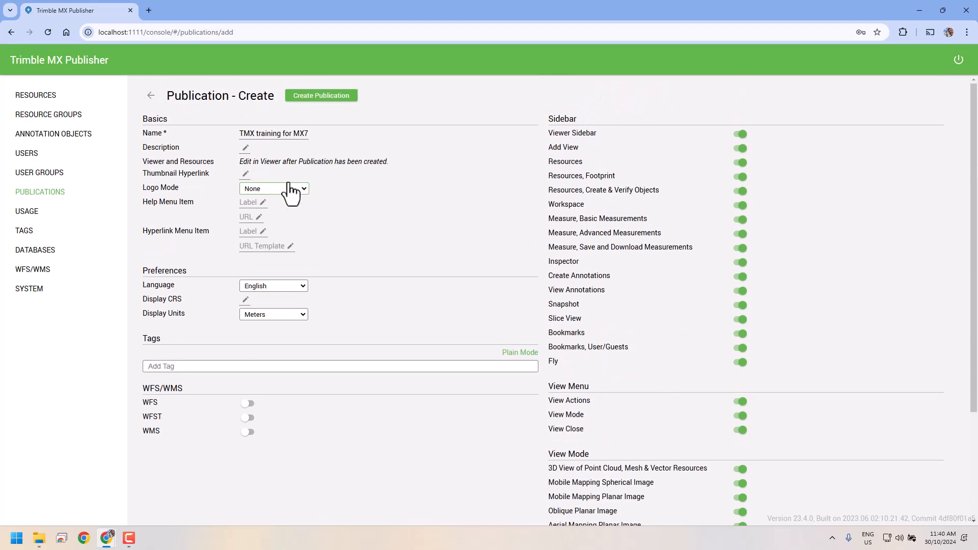
click(328, 97)
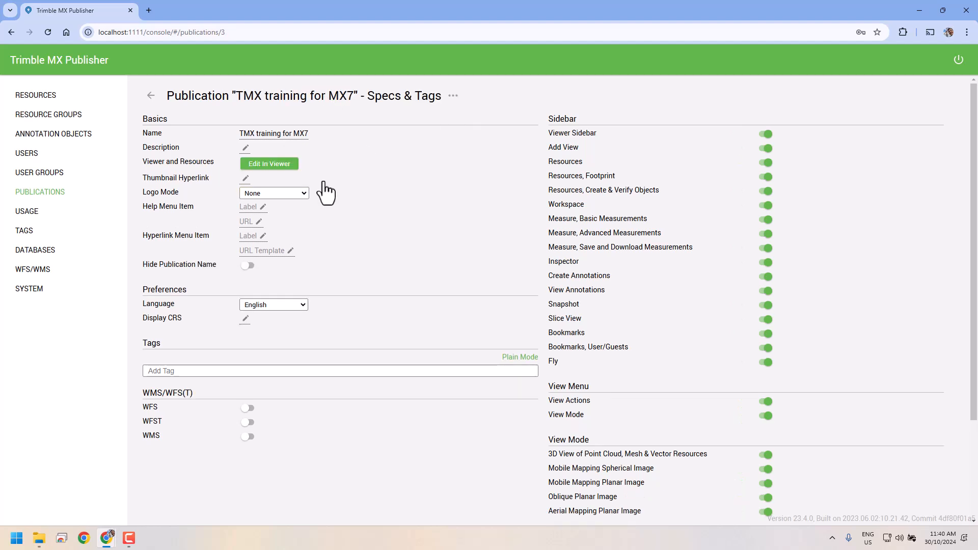
Step: Enter the viewer for editing with the admin password and open the Resources catalog
click(266, 166)
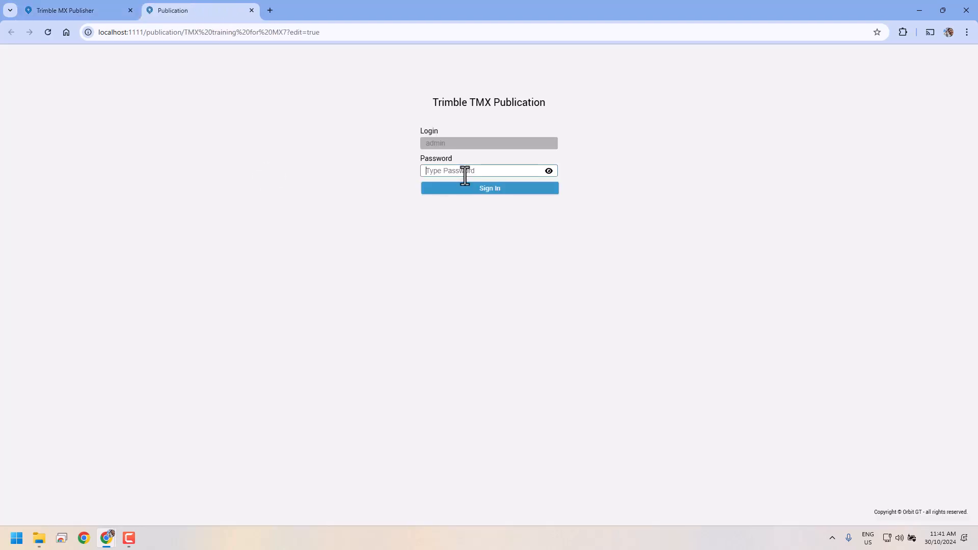
text(admin)
key(Return)
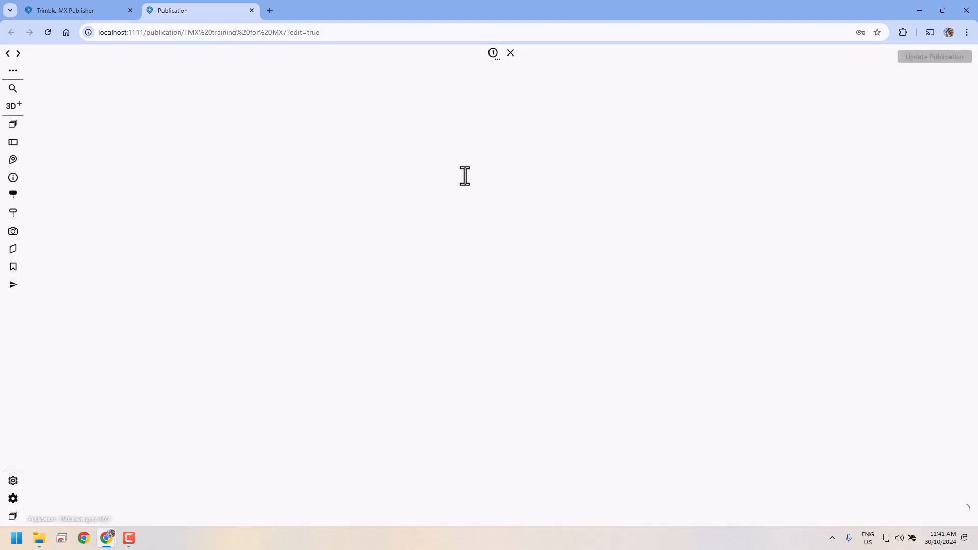
click(564, 184)
click(14, 124)
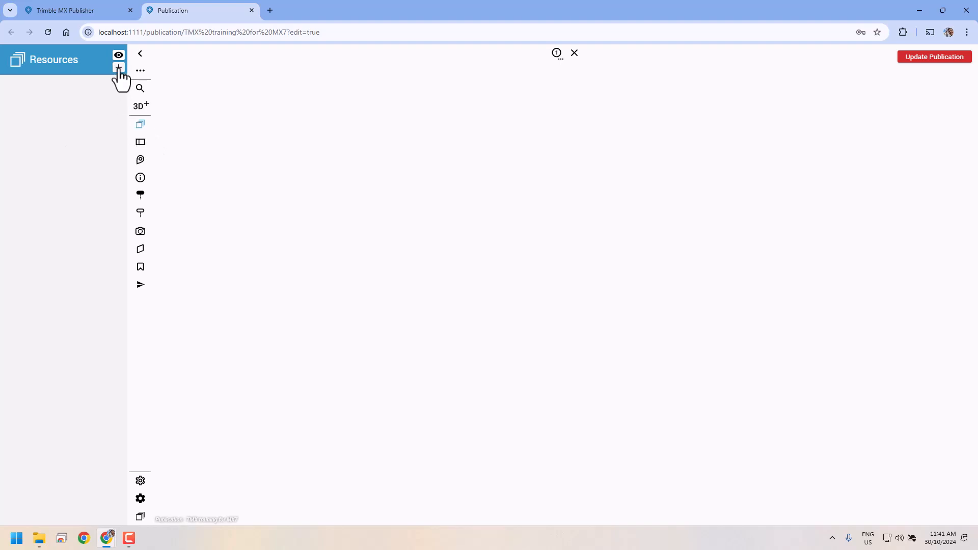
click(118, 68)
Step: Enable 20241015 in the viewer, face the WHOLELIFE pharmacy, and update the publication
click(141, 188)
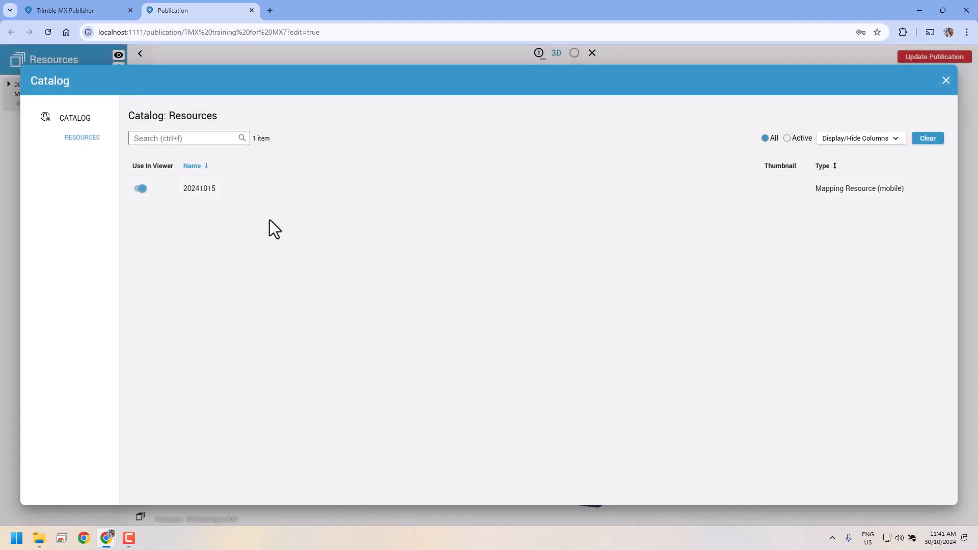
click(945, 82)
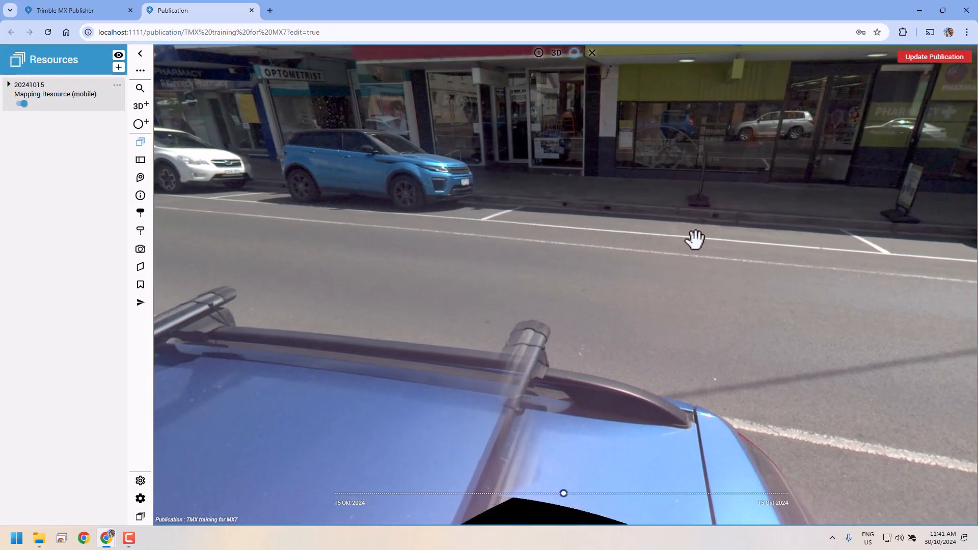
drag(695, 239, 463, 312)
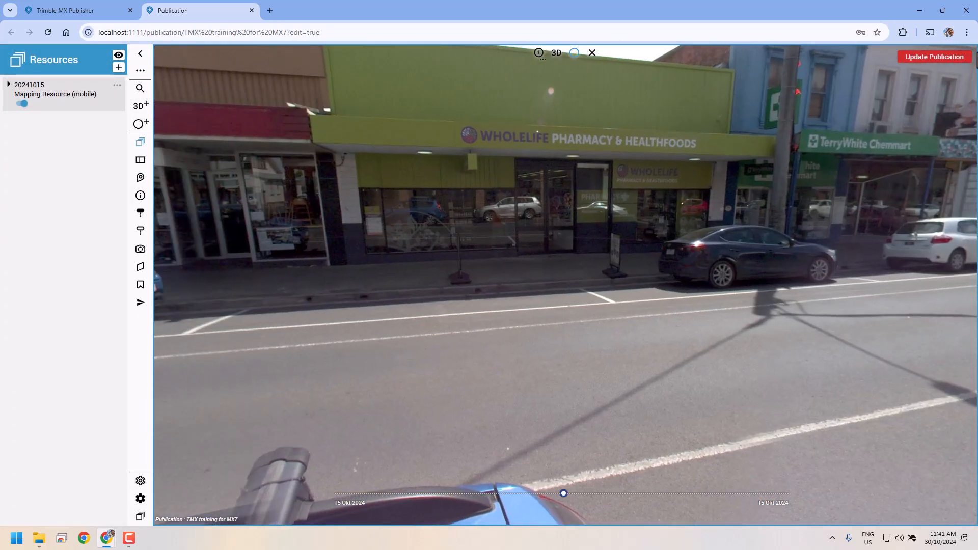
click(939, 60)
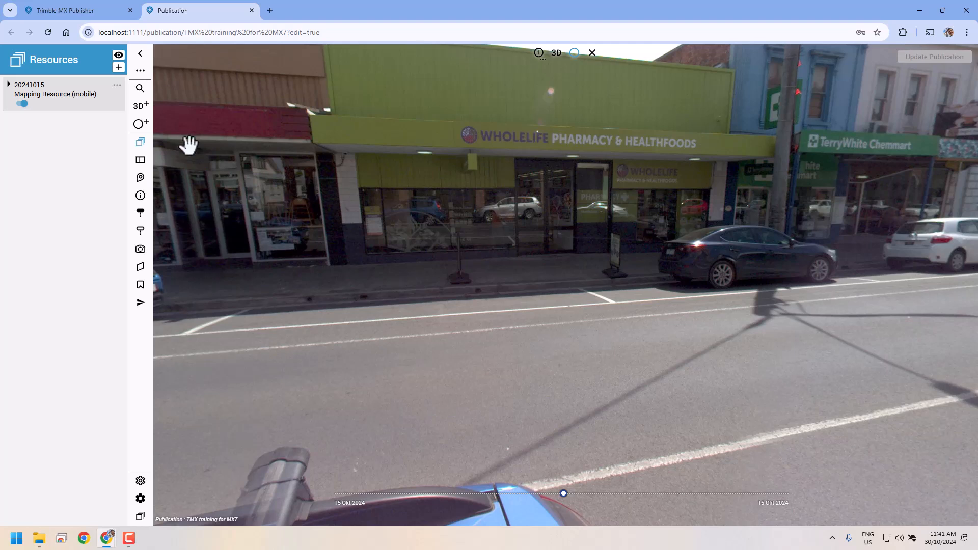
Step: Place the map reference view at the Bottom and centre it on the camera marker
click(144, 162)
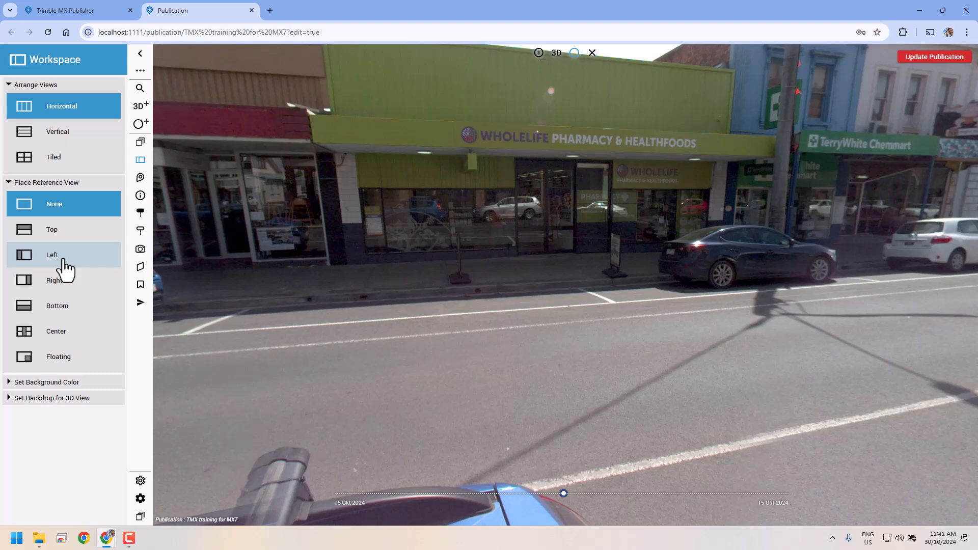
click(56, 312)
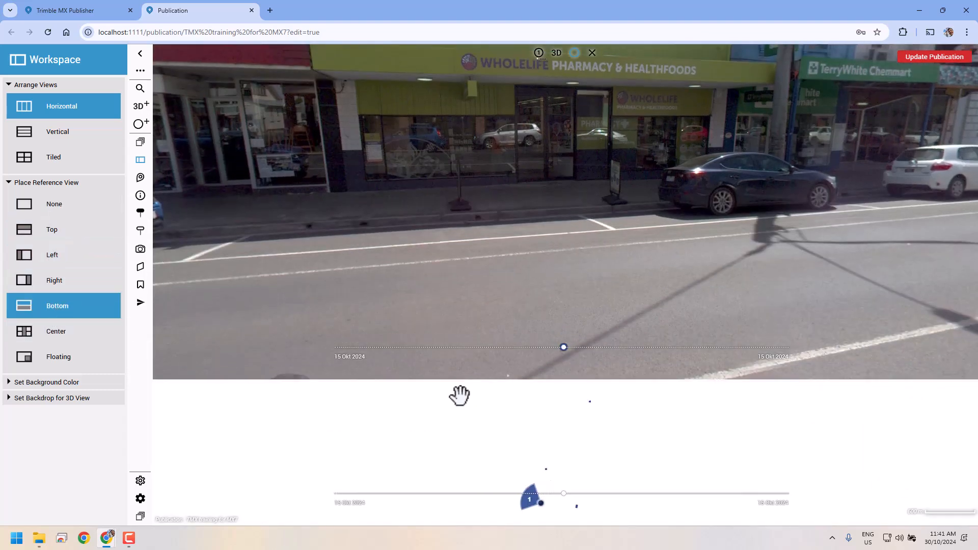
scroll(537, 471, up, 3)
scroll(544, 449, up, 1)
drag(585, 481, 590, 423)
drag(587, 463, 584, 410)
scroll(545, 424, up, 1)
mouse_move(563, 477)
mouse_down()
mouse_move(568, 414)
mouse_move(530, 443)
mouse_up()
scroll(550, 423, up, 3)
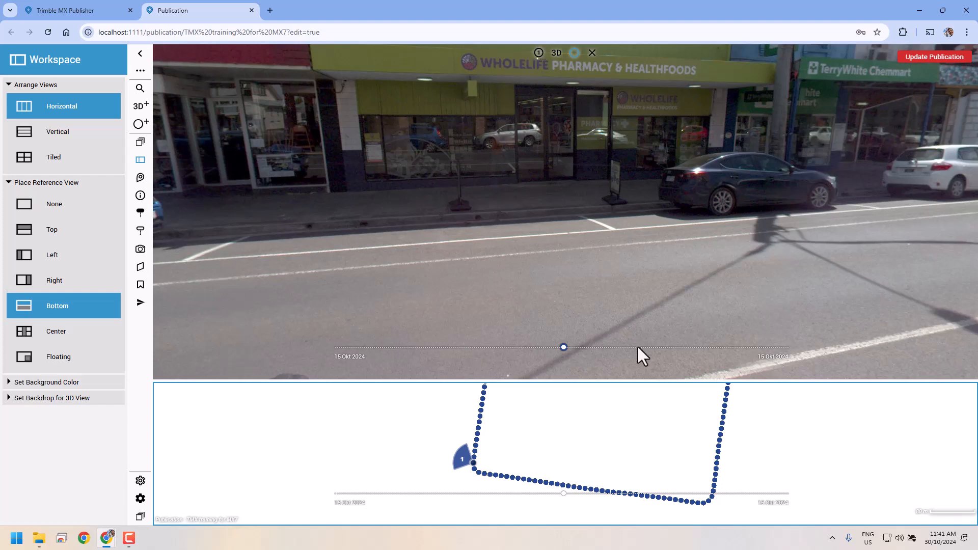
Step: Turn the panorama along the street and step forward to the cream building corner
mouse_move(768, 270)
mouse_down()
mouse_move(439, 260)
mouse_move(197, 306)
mouse_up()
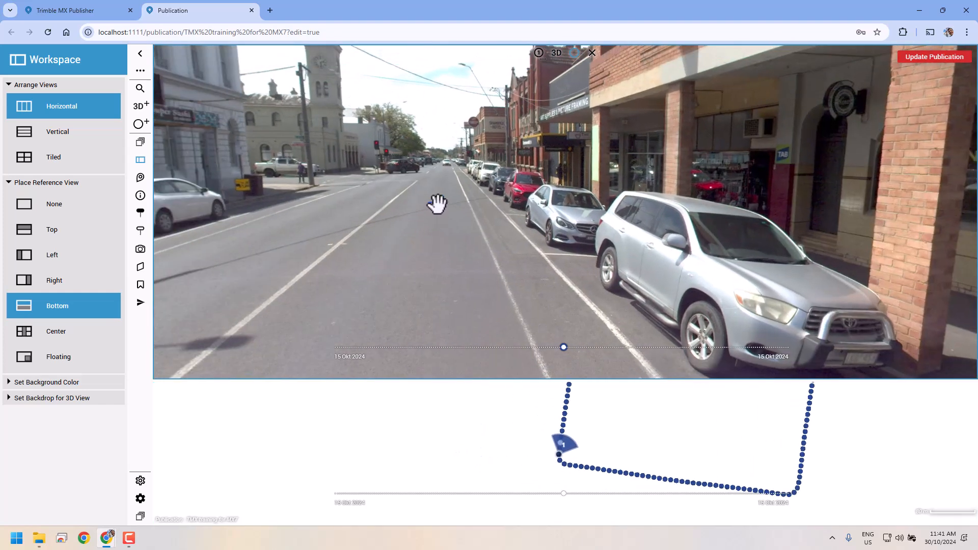
click(437, 204)
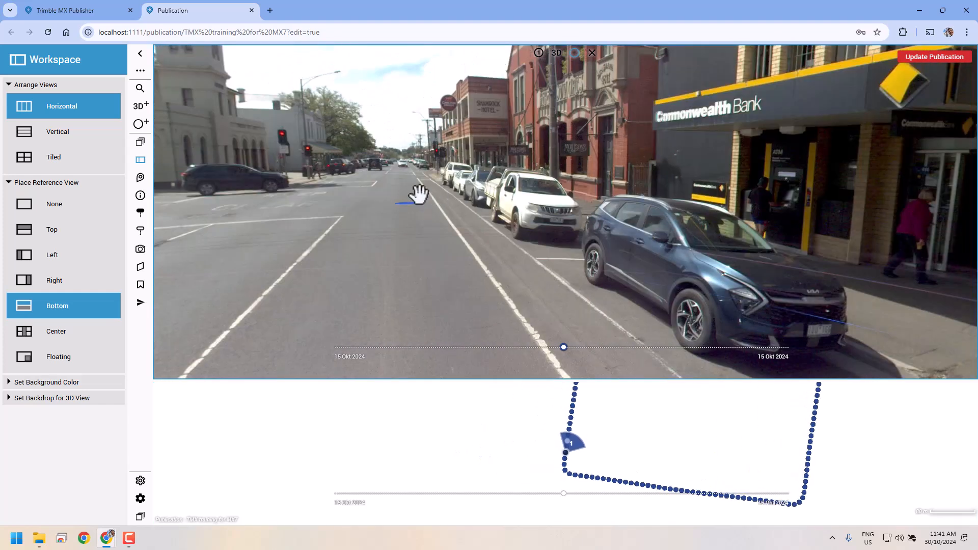
click(407, 200)
click(406, 199)
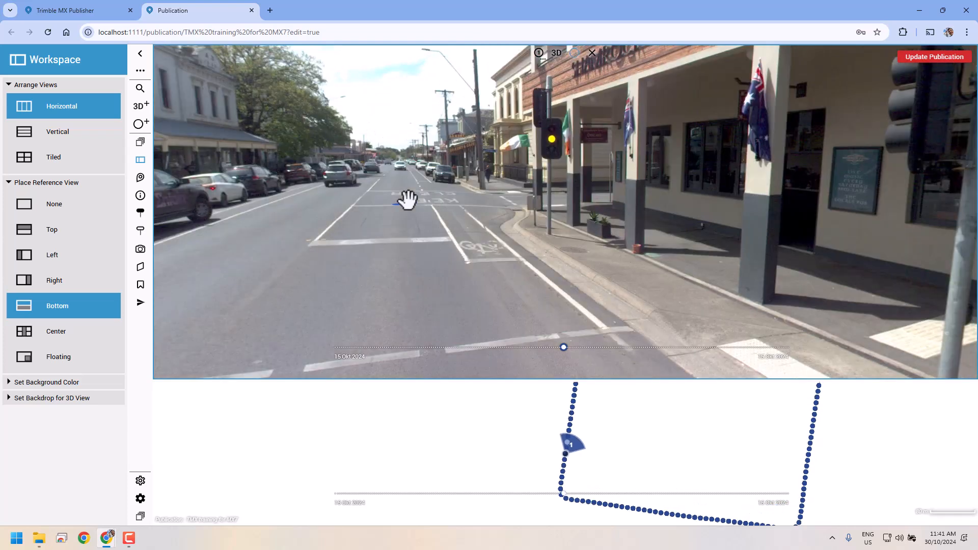
click(402, 200)
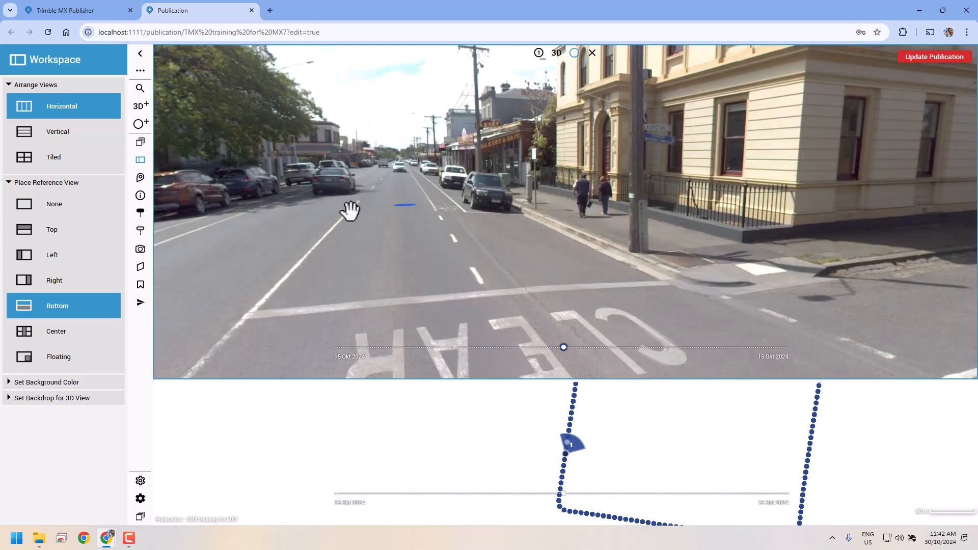
Step: Give the map a Light Gray background, rotate the panorama to the shop fronts, and update the publication
click(20, 383)
click(63, 456)
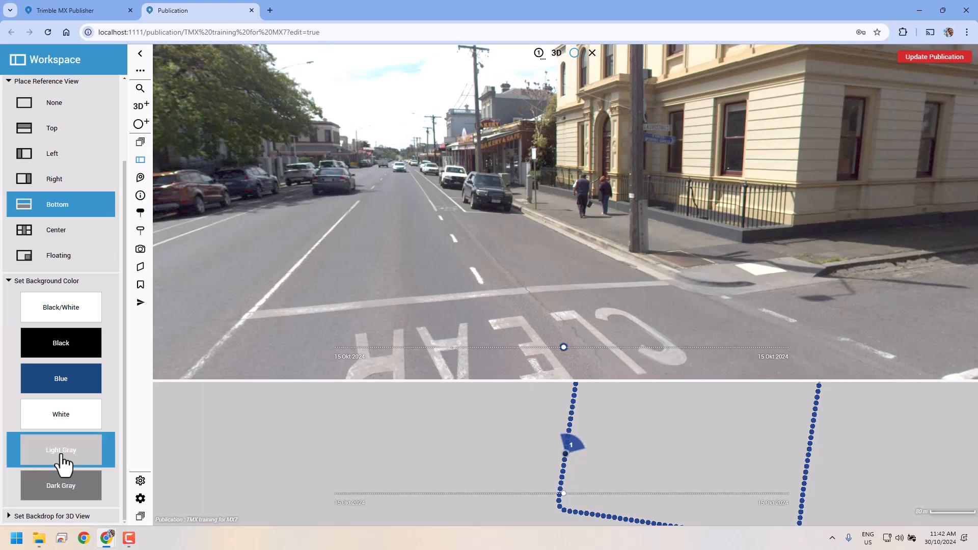
drag(448, 279, 703, 365)
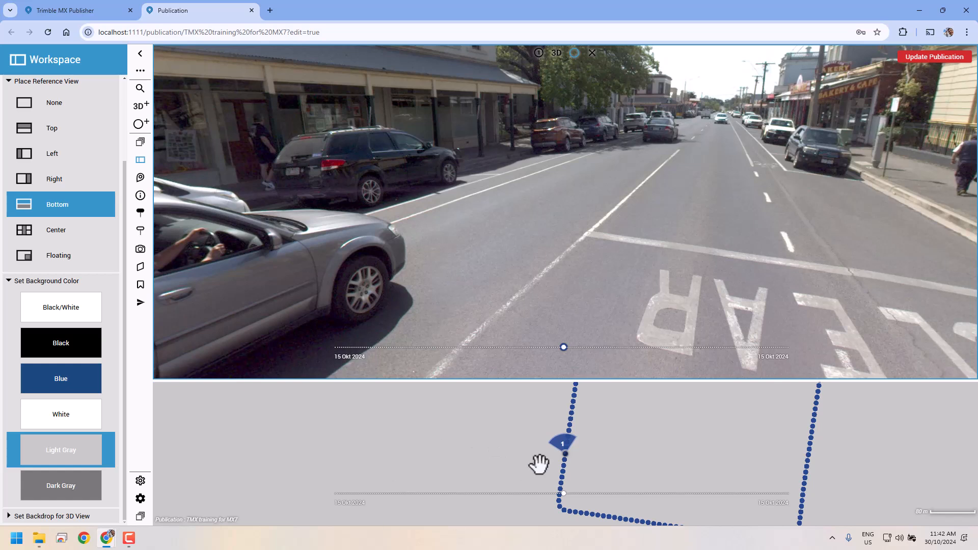
scroll(61, 214, up, 2)
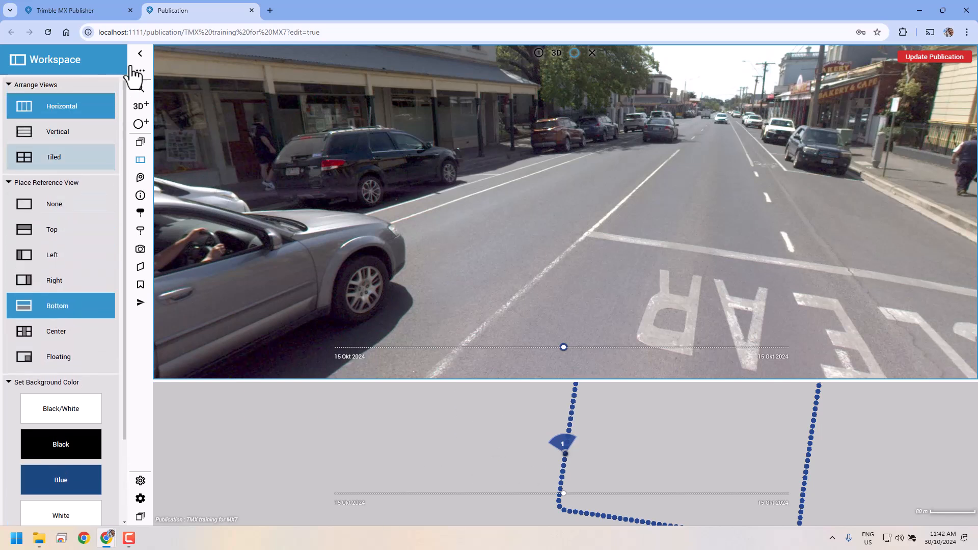
click(948, 59)
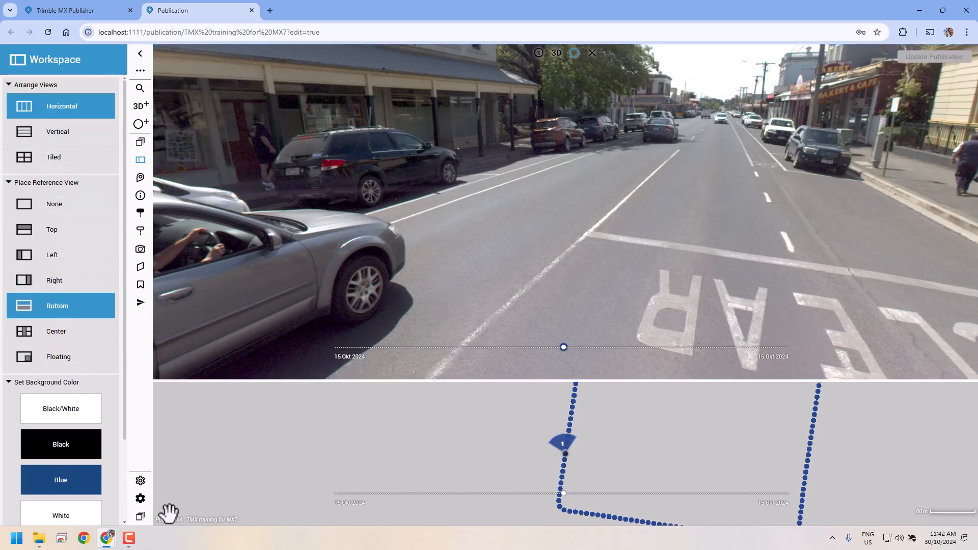
click(140, 482)
Step: Turn on Invert Zoom Direction in the Navigation settings and close Settings
click(141, 500)
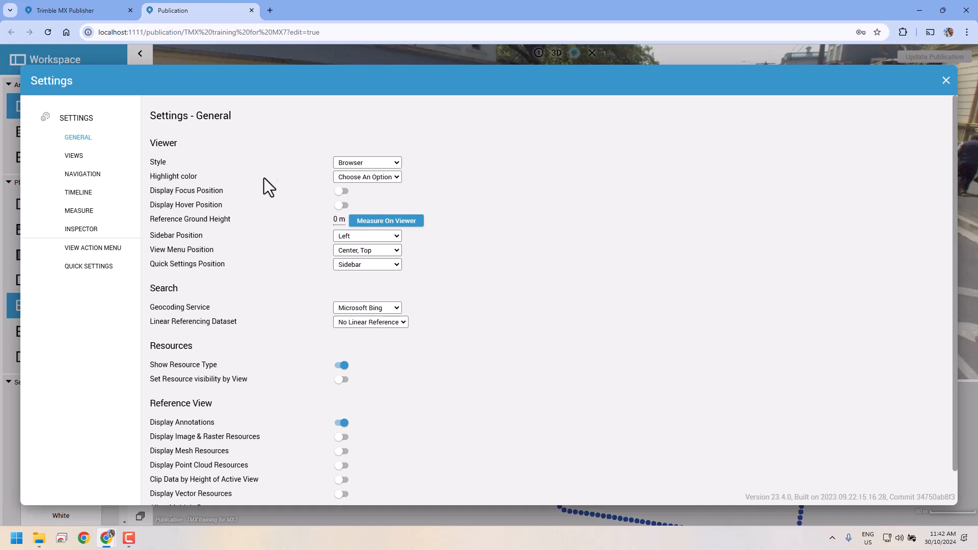
click(76, 156)
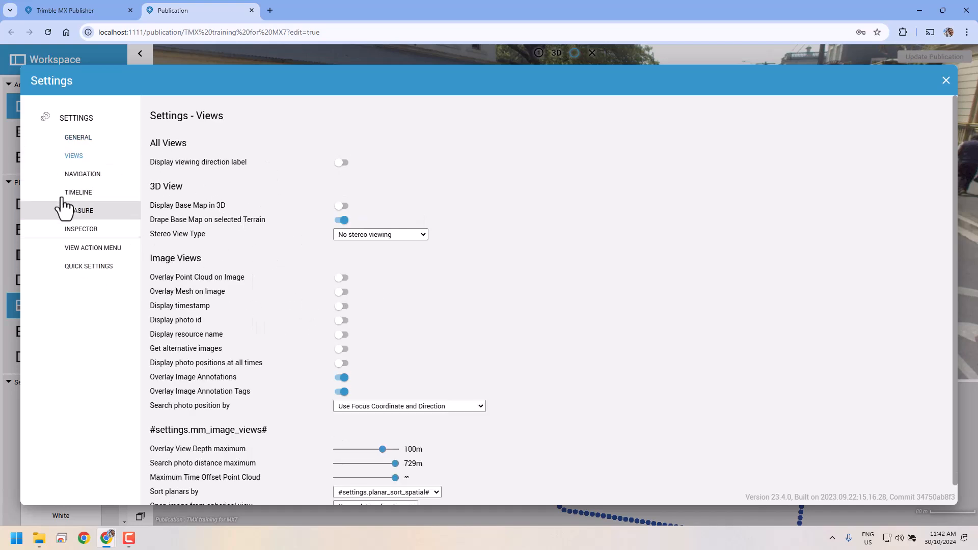
click(105, 176)
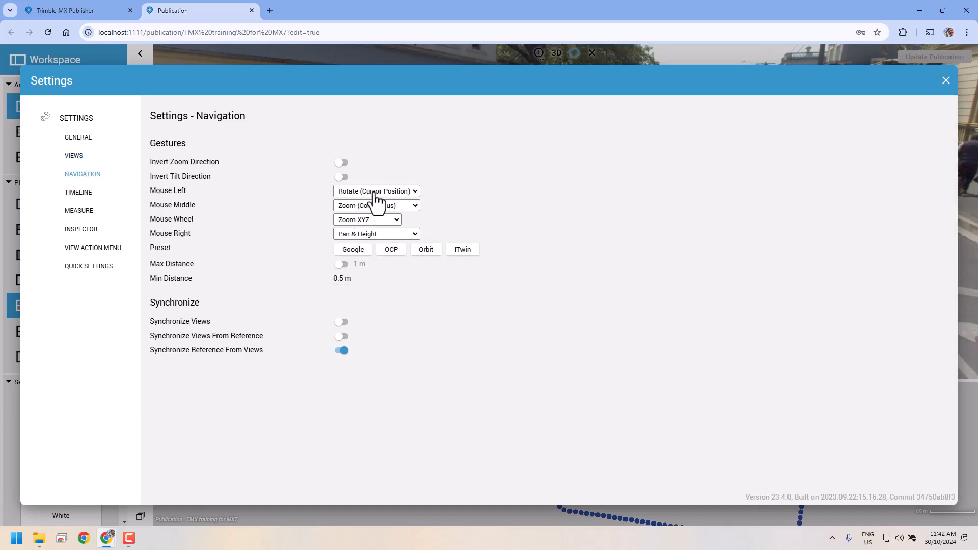
click(342, 163)
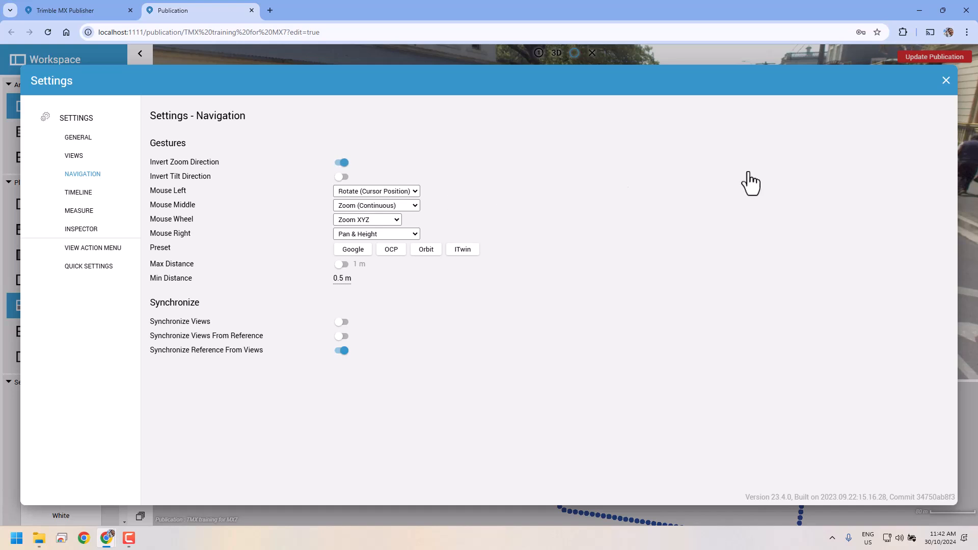
click(946, 81)
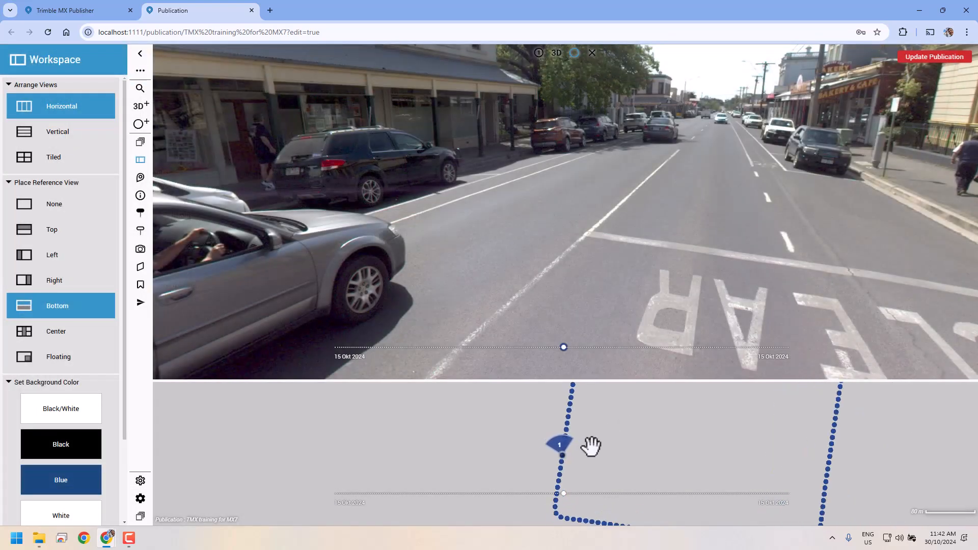
Step: Turn off Show Selection in the Inspector settings and close Settings
click(140, 498)
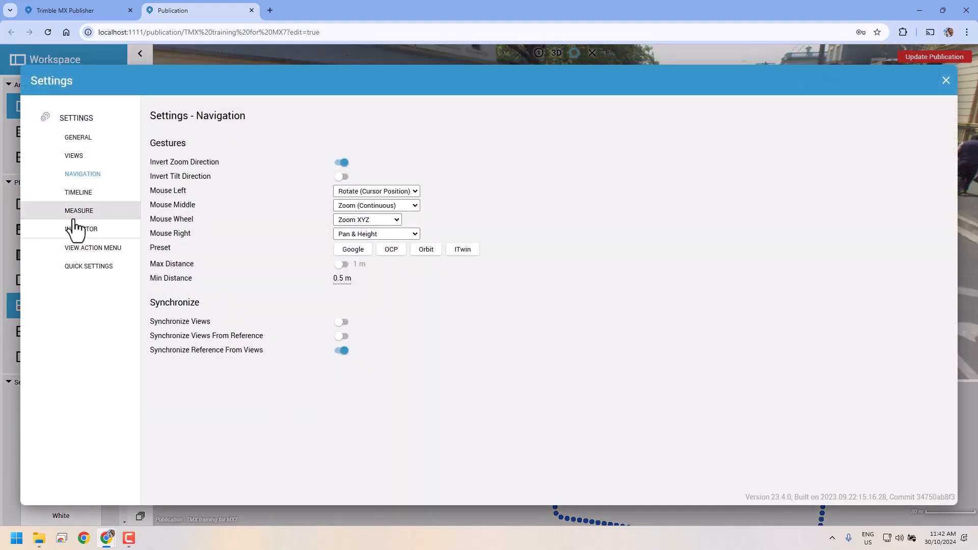
click(86, 267)
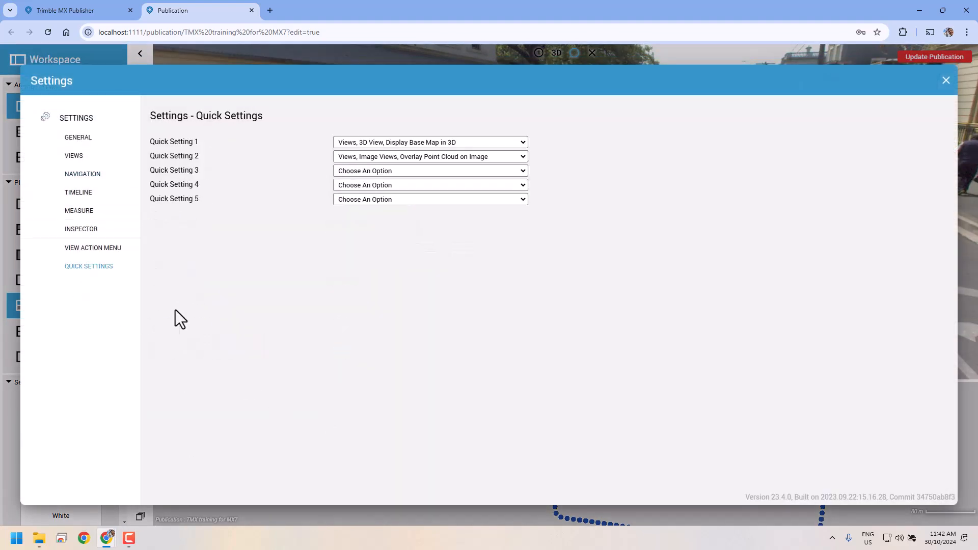
click(85, 249)
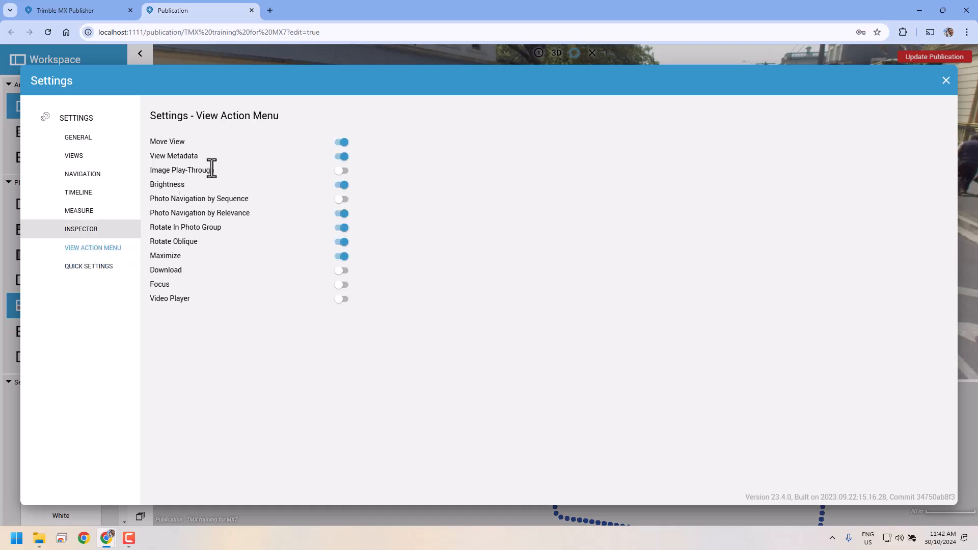
click(81, 229)
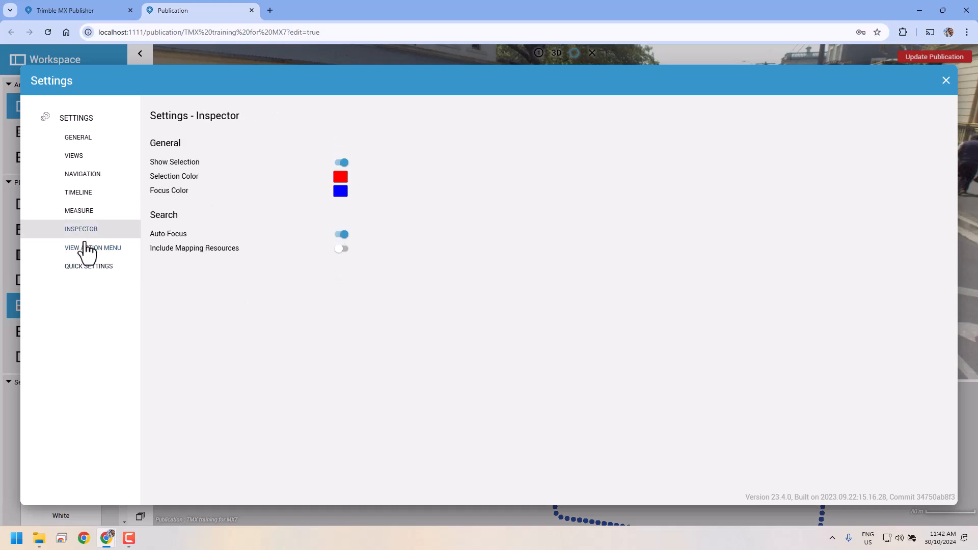
click(344, 163)
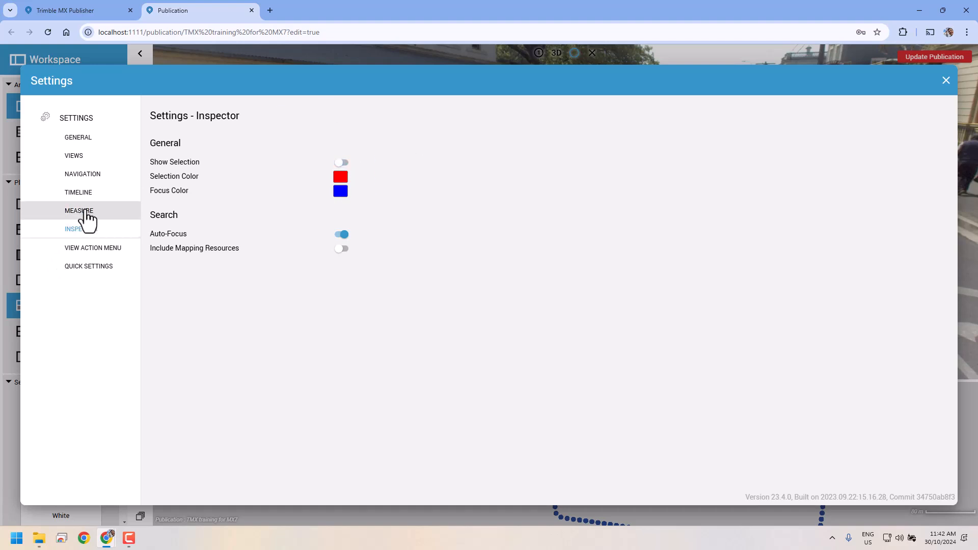
click(79, 211)
click(78, 193)
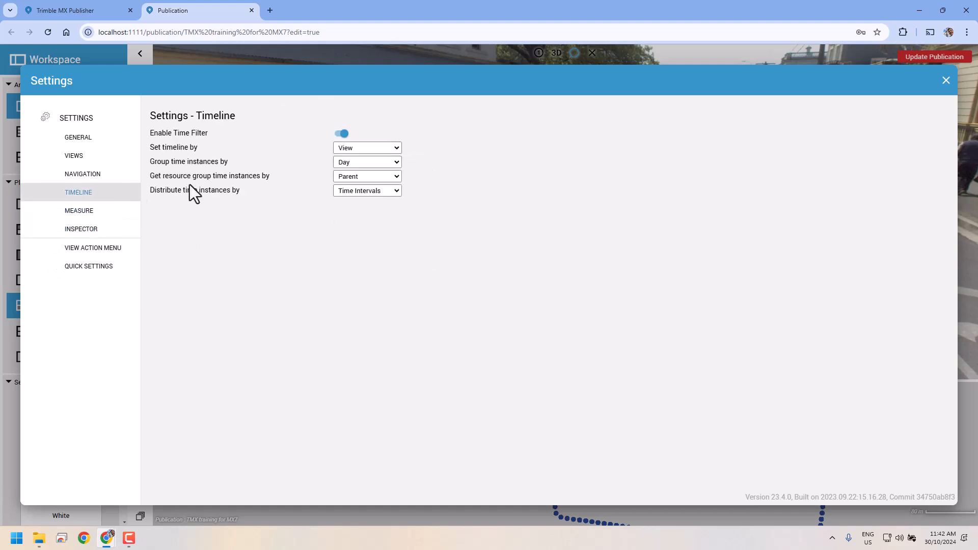
click(82, 175)
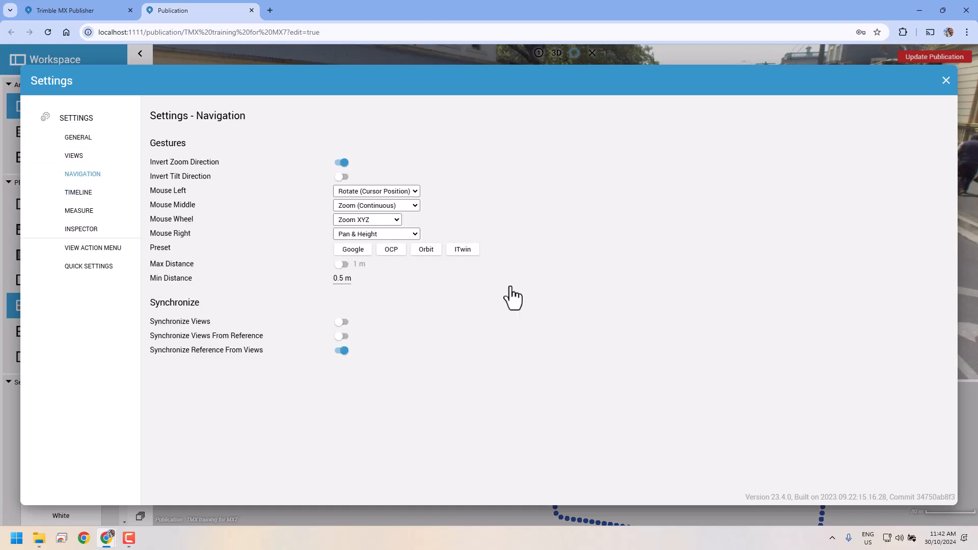
click(946, 81)
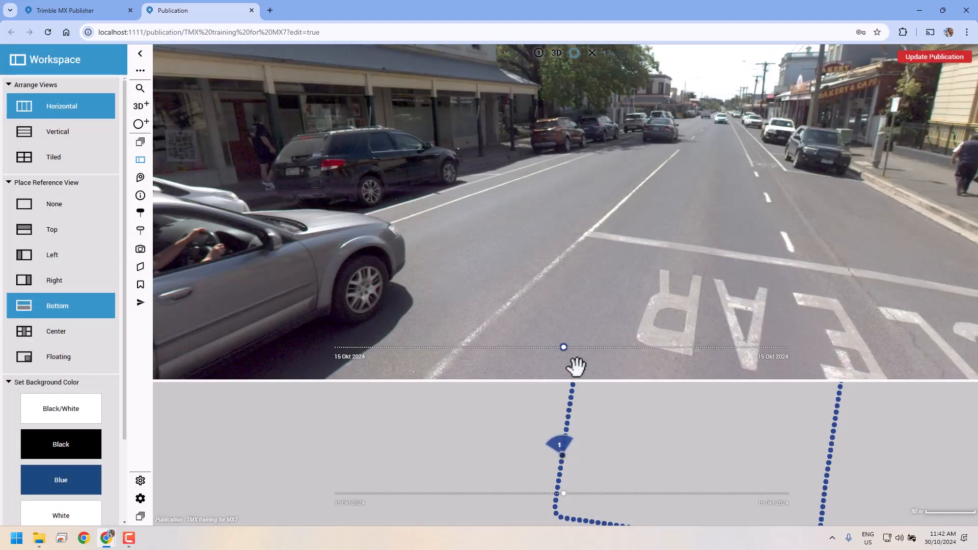
Step: Save the publication, close its viewer tab, and return to the Publications list
click(932, 58)
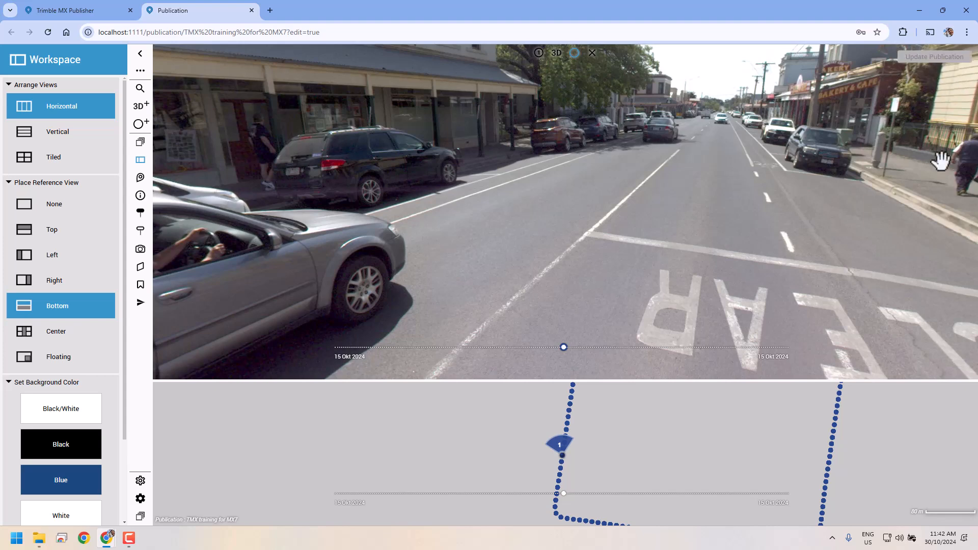
click(251, 11)
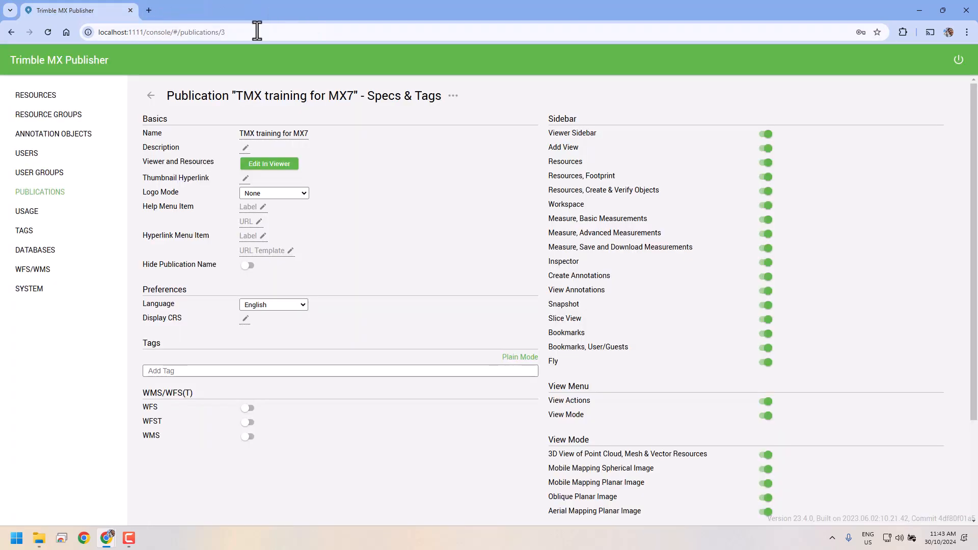
click(150, 96)
click(151, 97)
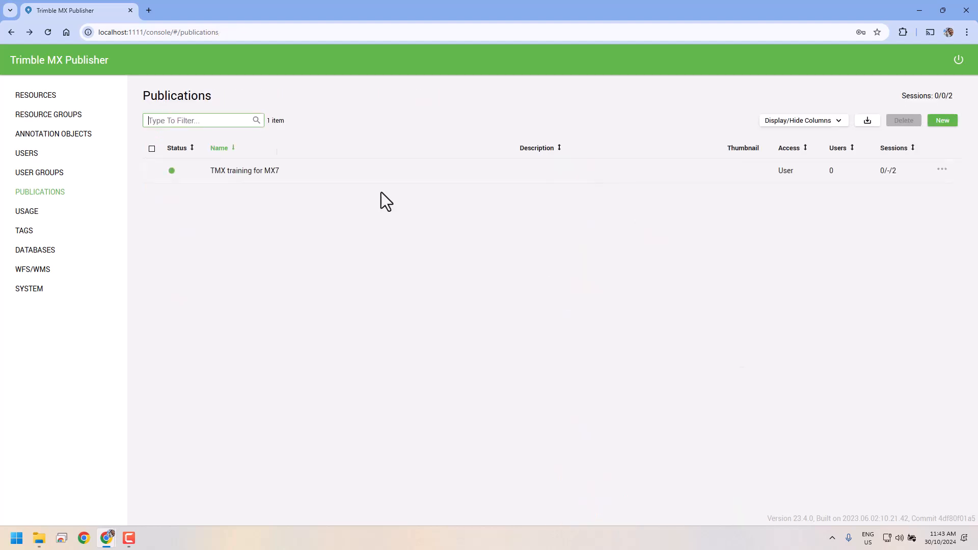
Step: Check the resources of TMX training for MX7 via View Resources, then return to Publications
click(942, 173)
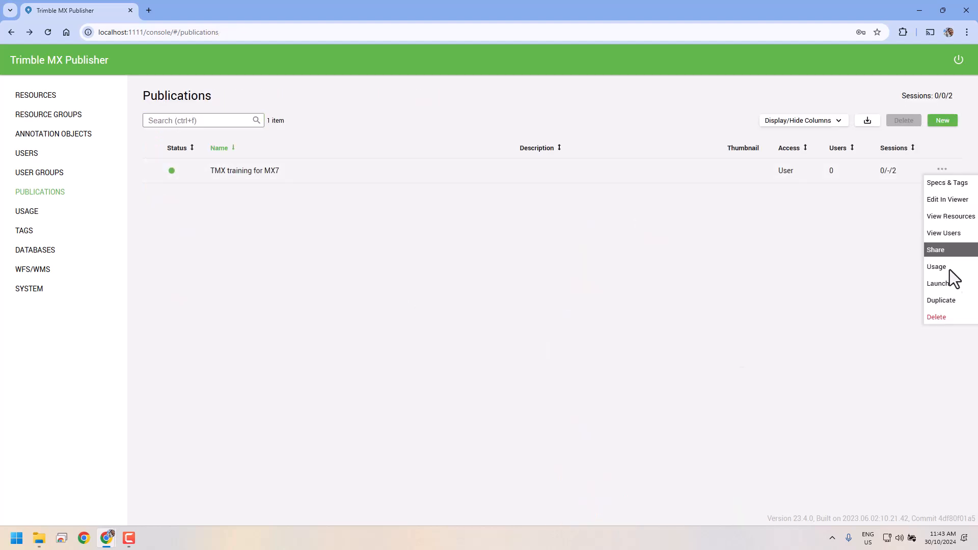
click(950, 217)
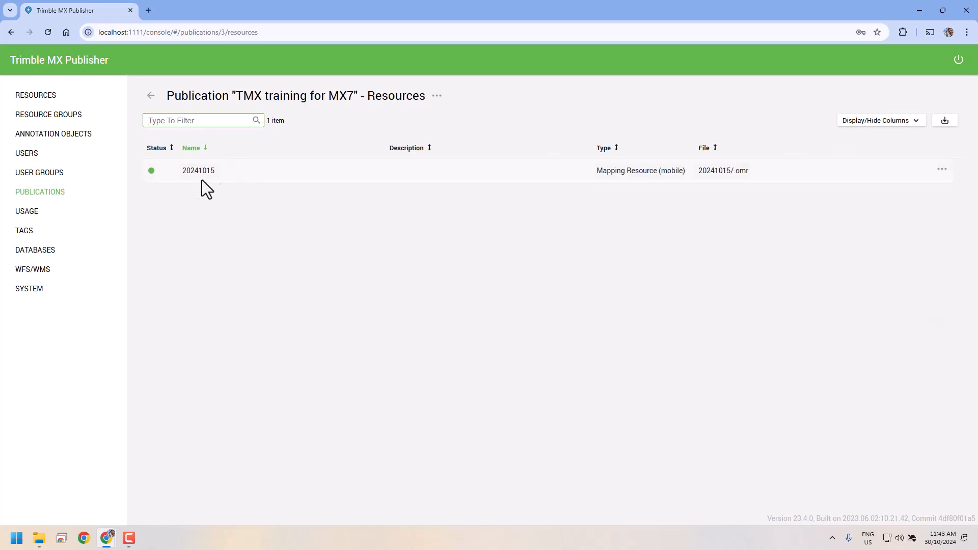
click(151, 96)
click(943, 169)
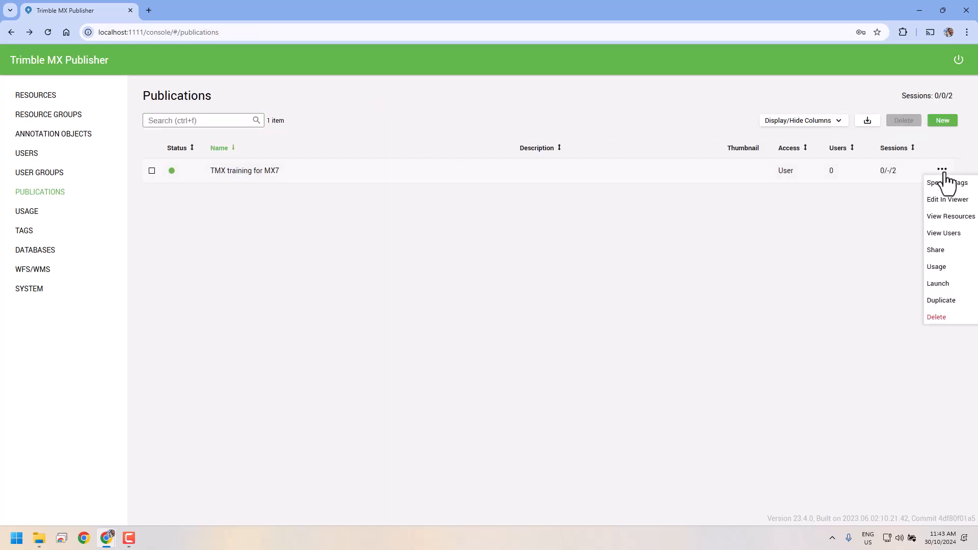
Step: Launch the publication in the viewer, dismiss the failed sign-in, and close the tab
click(948, 286)
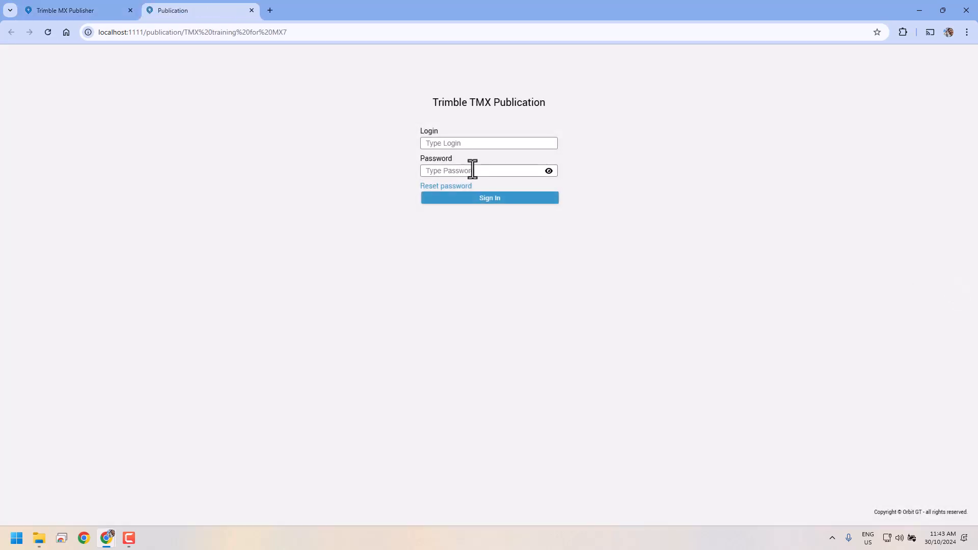
click(480, 200)
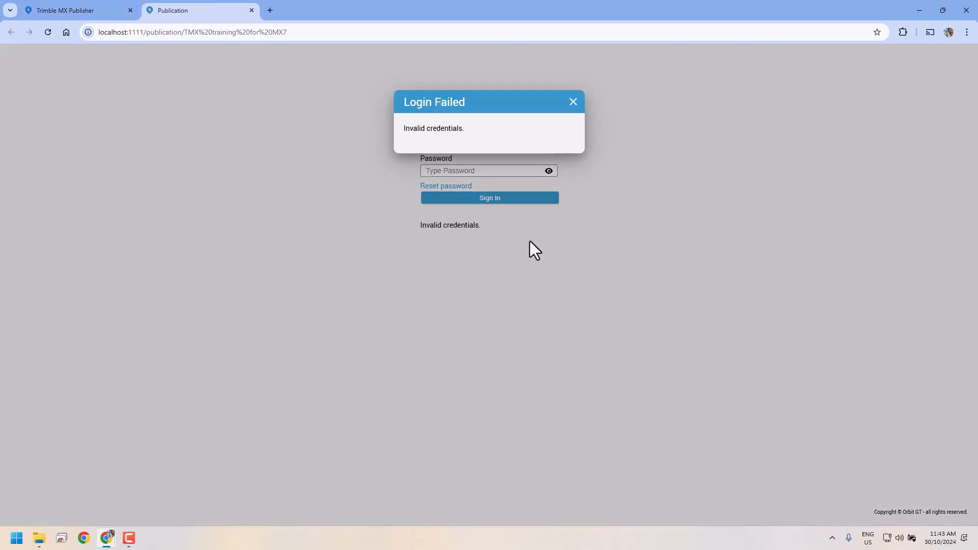
click(573, 102)
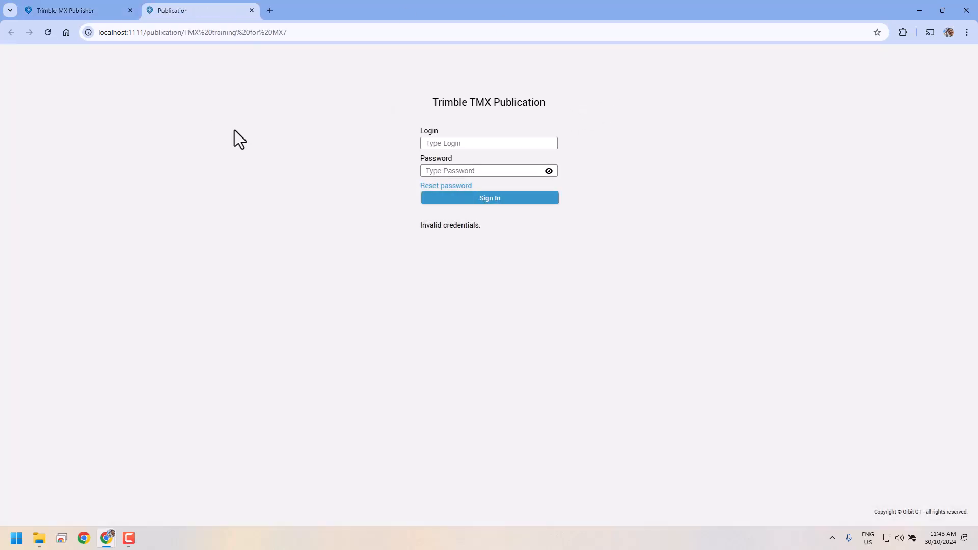
click(251, 11)
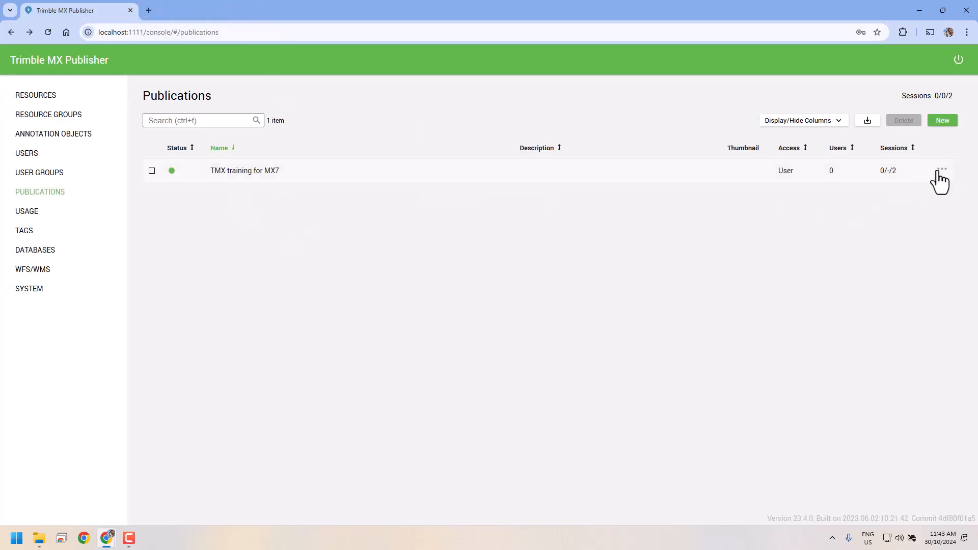
Step: Turn off Login Required in sharing, relaunch, and close the tab after login fails again
click(941, 169)
click(949, 251)
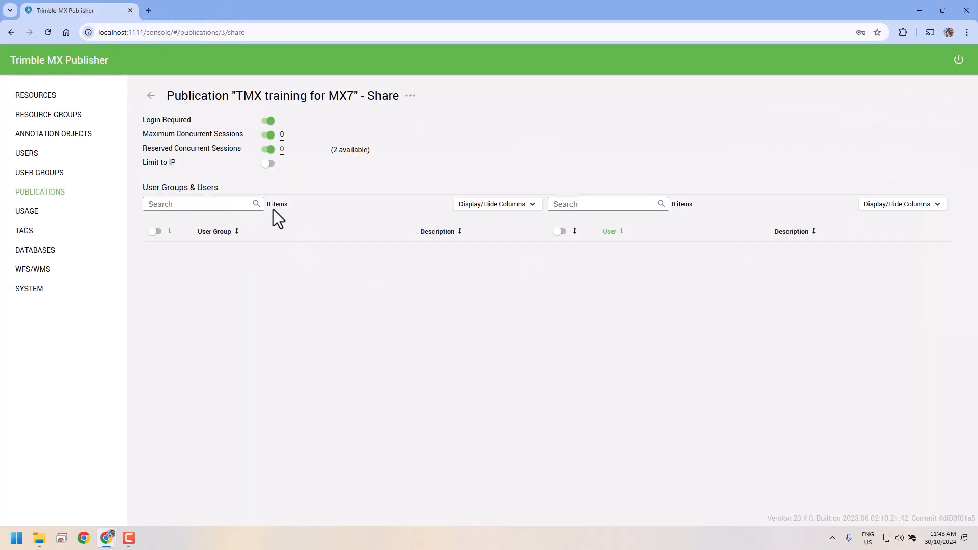
click(268, 121)
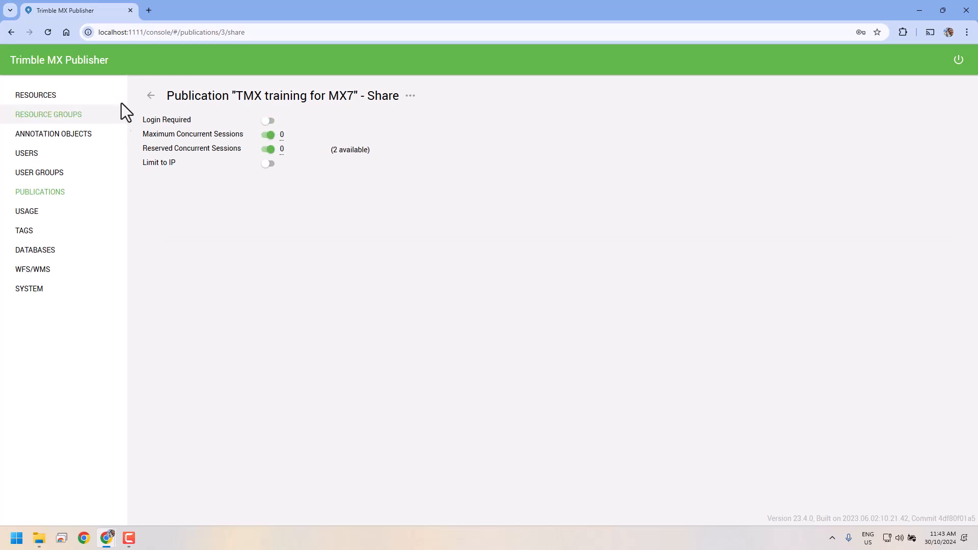
click(151, 97)
click(942, 171)
click(940, 284)
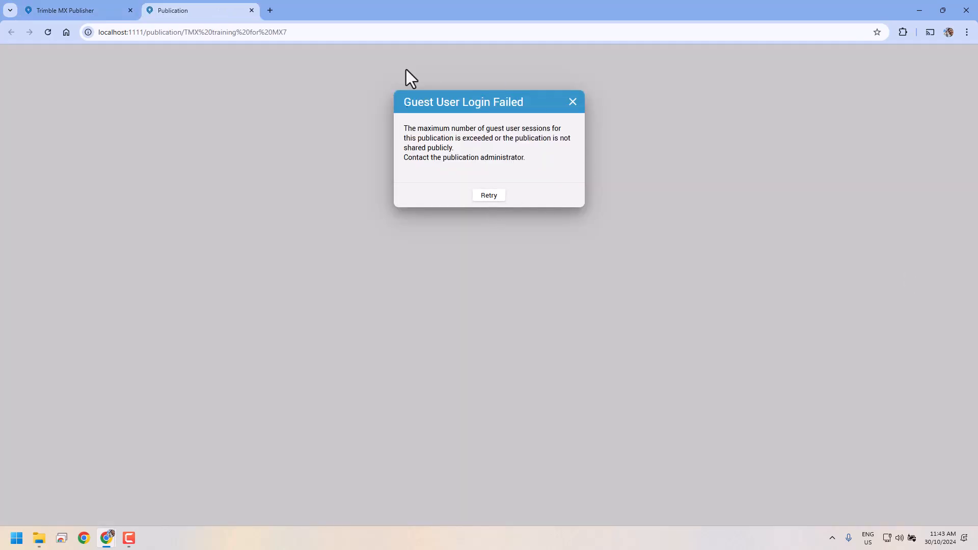
click(572, 101)
click(252, 10)
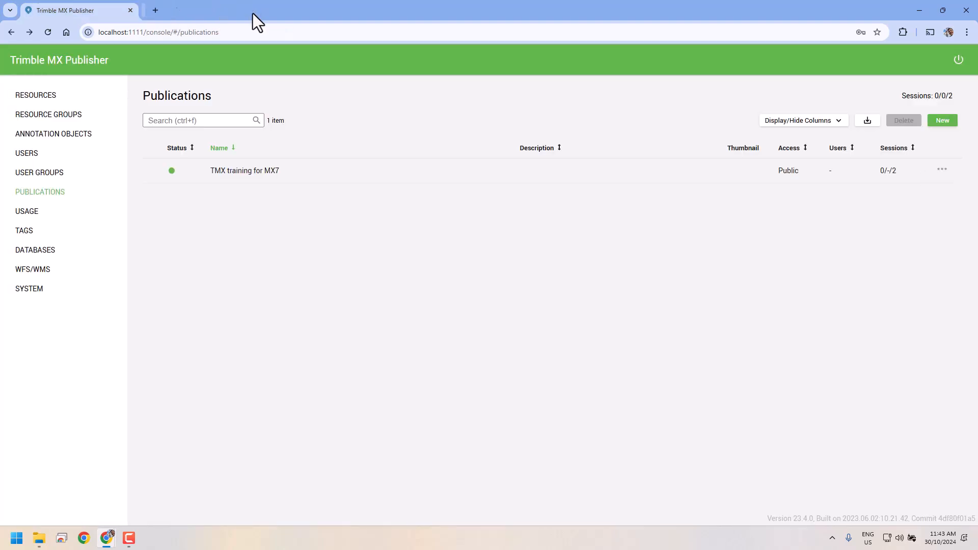
Step: Set the publication's Maximum Concurrent Sessions to 2 in its sharing settings
click(942, 170)
click(937, 250)
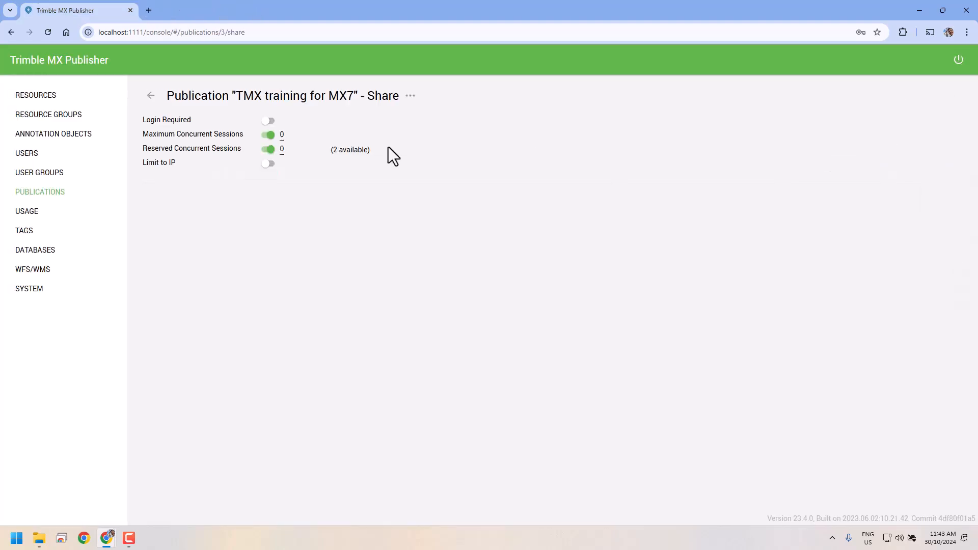
click(284, 137)
key(BackSpace)
text(2)
key(Return)
click(151, 95)
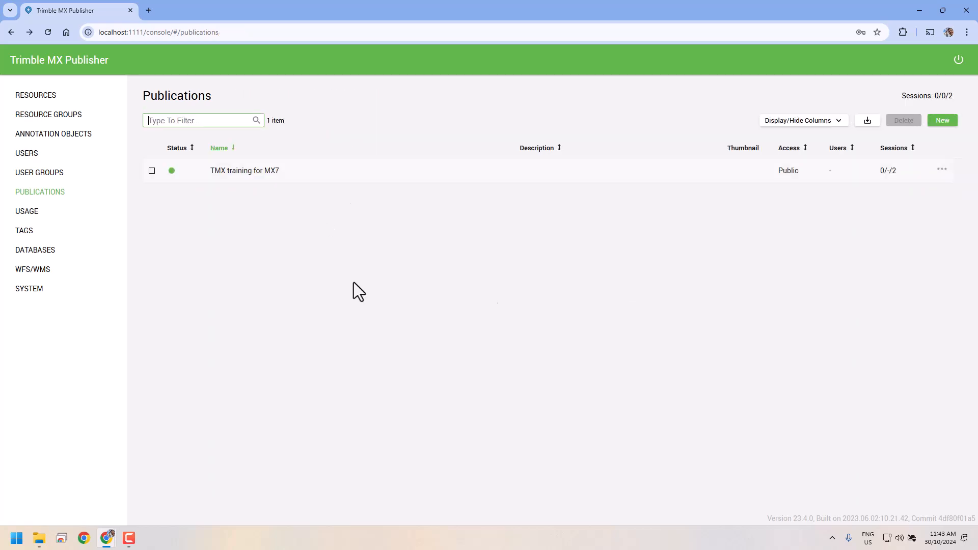
click(943, 172)
click(946, 282)
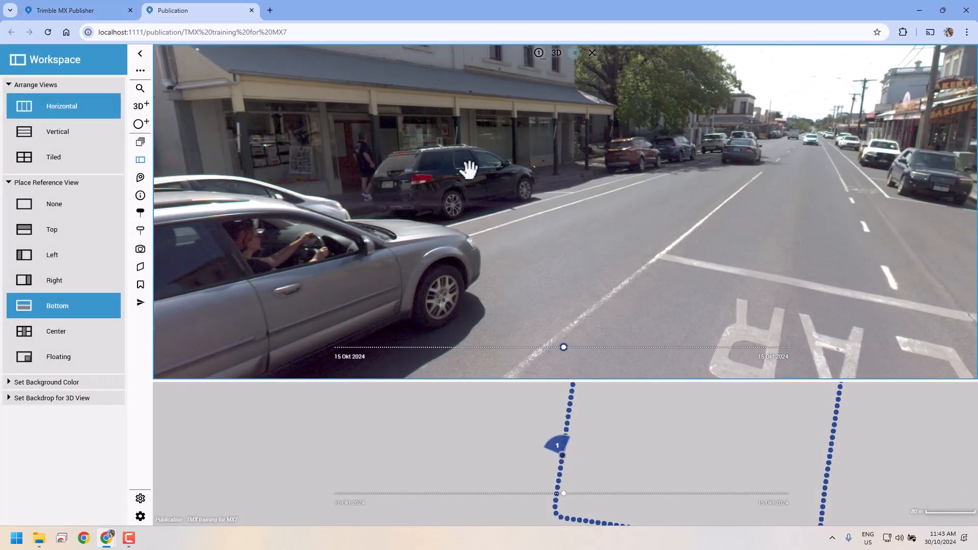
mouse_move(469, 169)
mouse_down()
mouse_move(784, 204)
mouse_move(569, 183)
mouse_move(796, 216)
mouse_up()
mouse_move(502, 196)
mouse_down()
mouse_move(646, 212)
mouse_move(511, 148)
mouse_up()
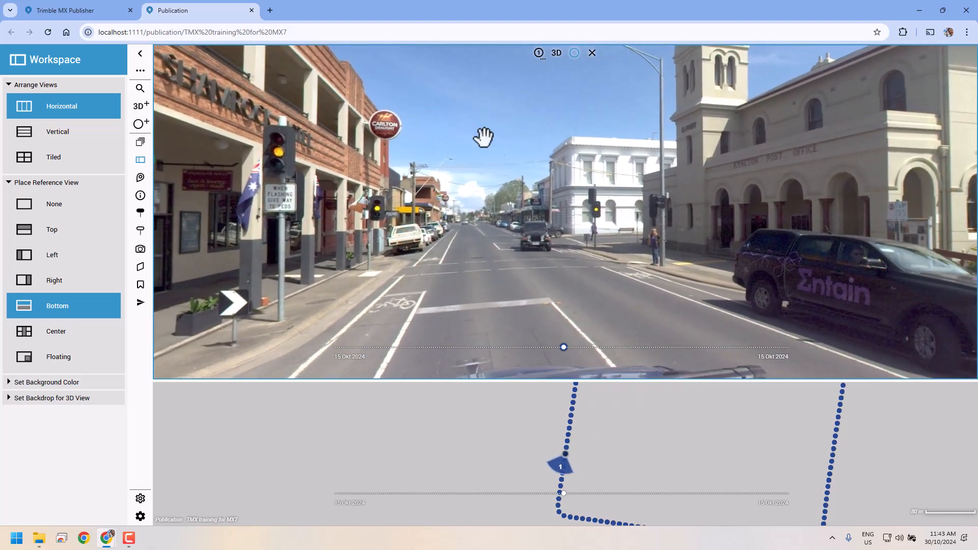
click(251, 10)
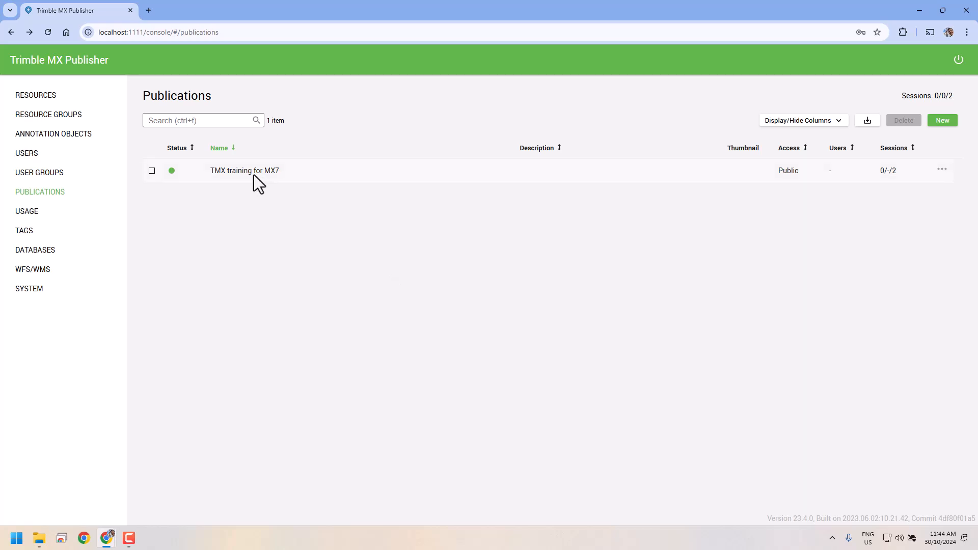
Step: Create user TMXTest with a password on the Users page, then return to publications
click(24, 156)
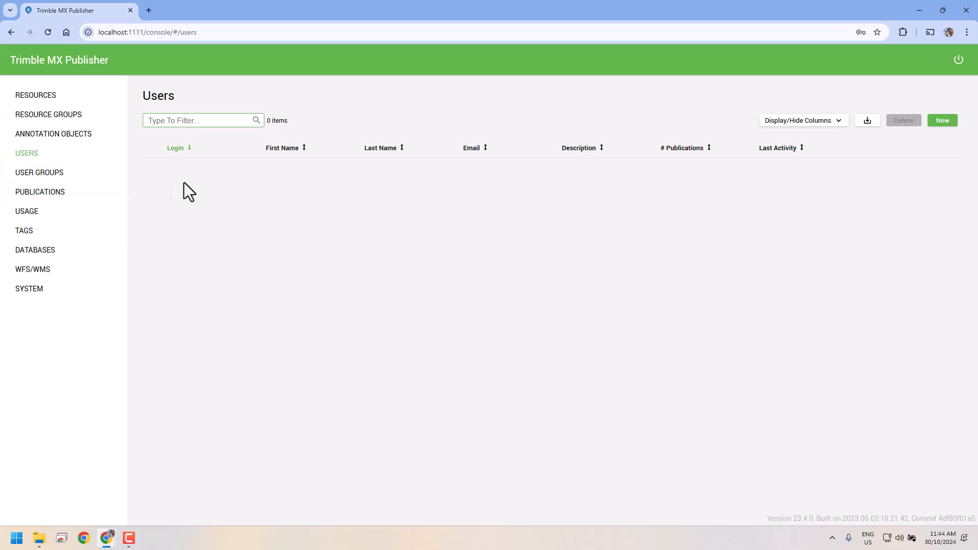
click(942, 121)
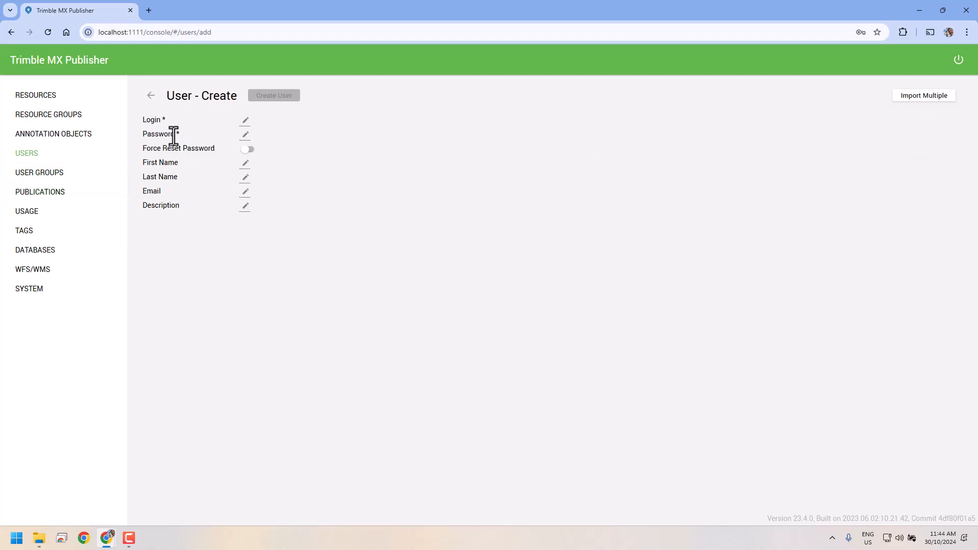
click(246, 122)
text(T)
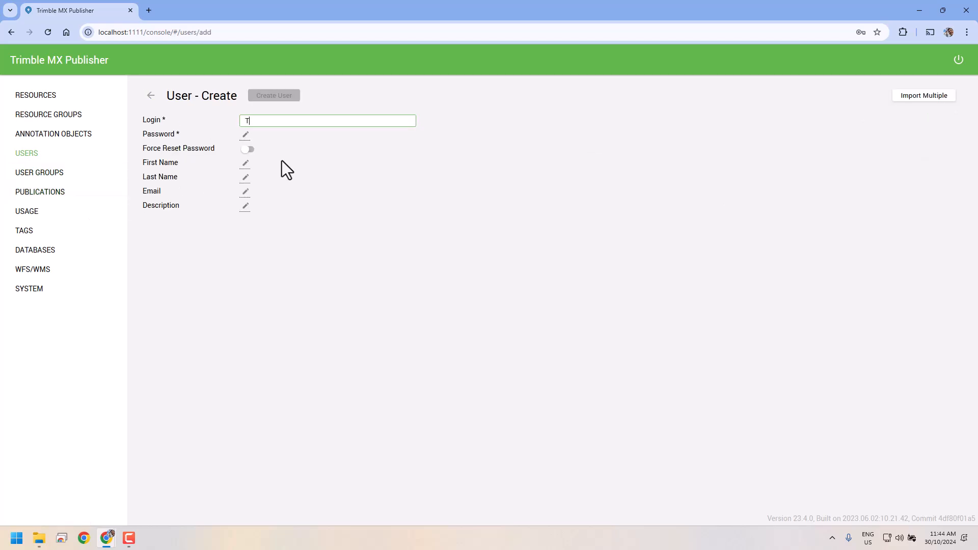
text(MXTest)
key(Tab)
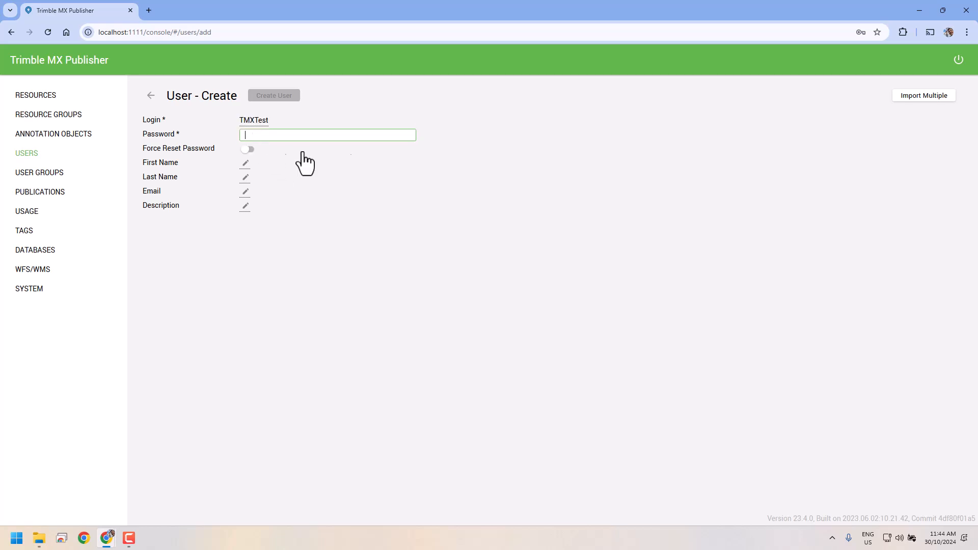
text(123456)
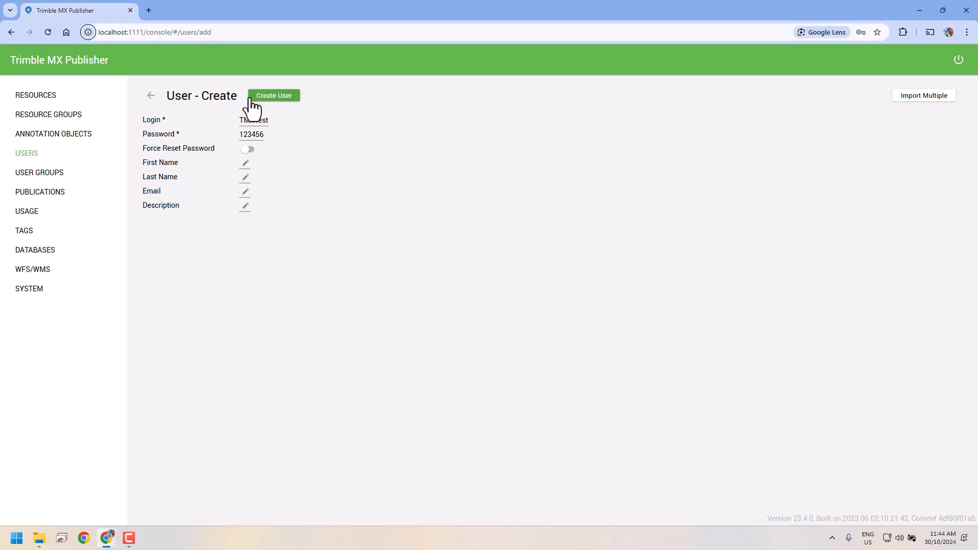
click(275, 98)
click(62, 194)
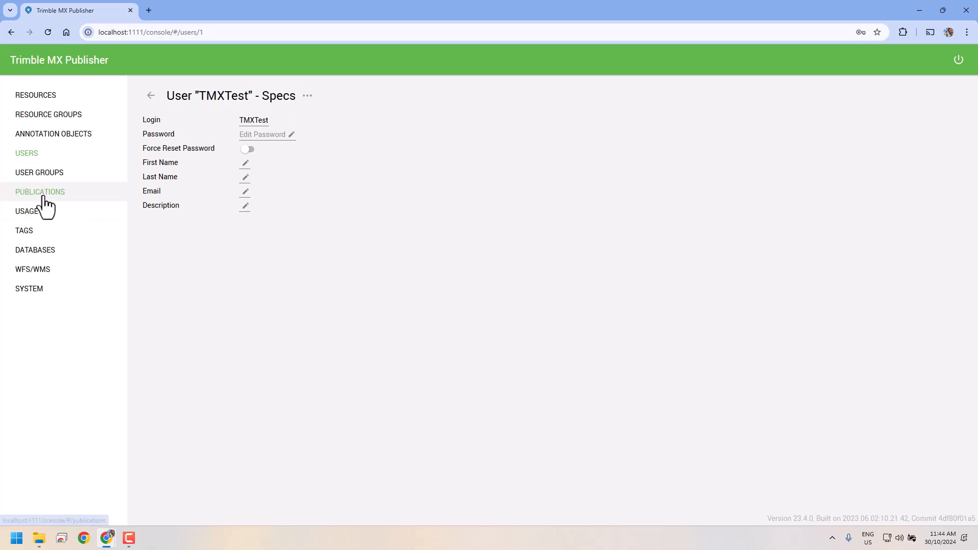
Step: Share TMX training for MX7 with Login Required on and access granted to TMXTest
click(942, 169)
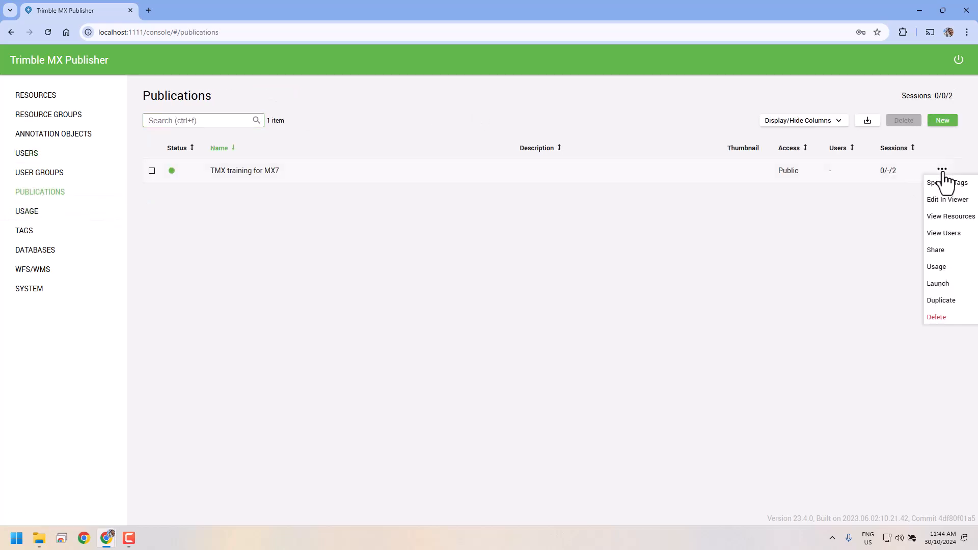
click(942, 257)
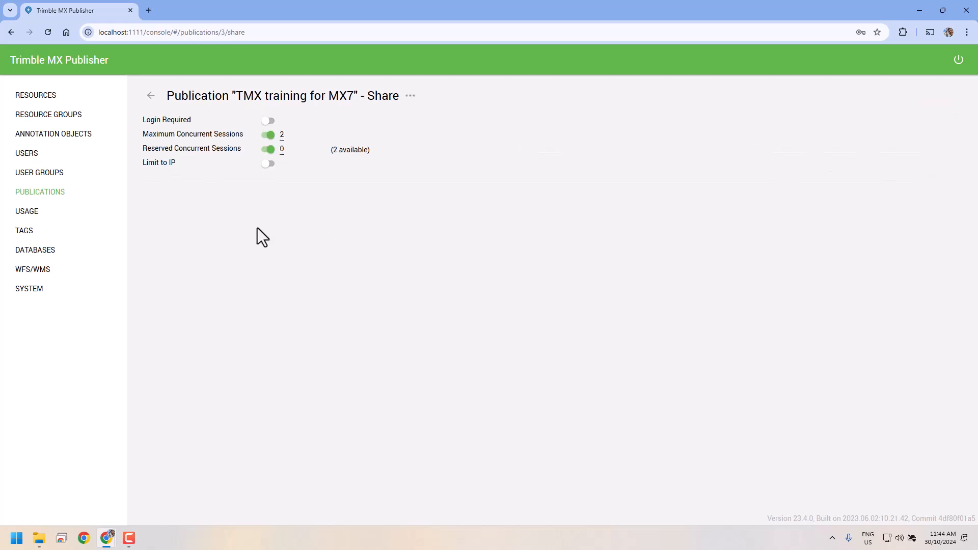
click(267, 121)
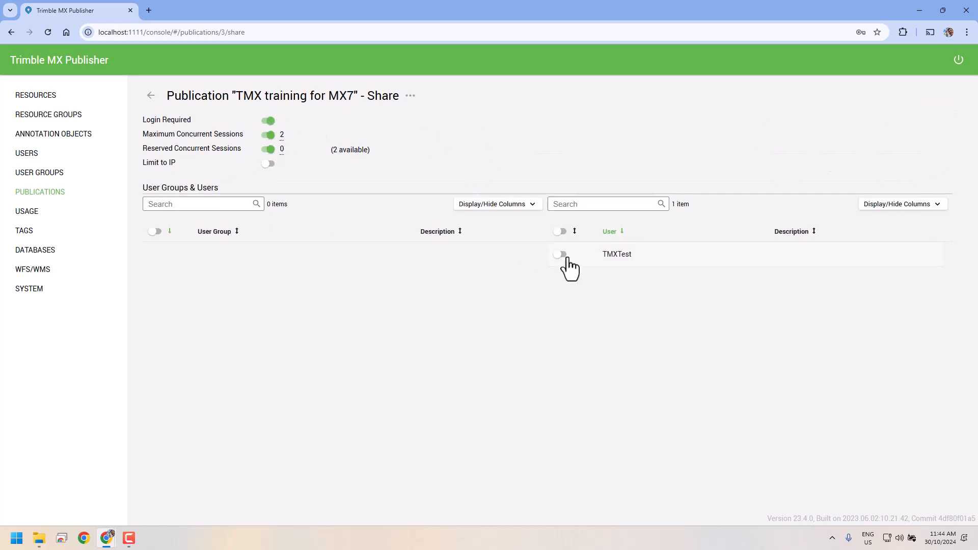
click(560, 254)
click(151, 97)
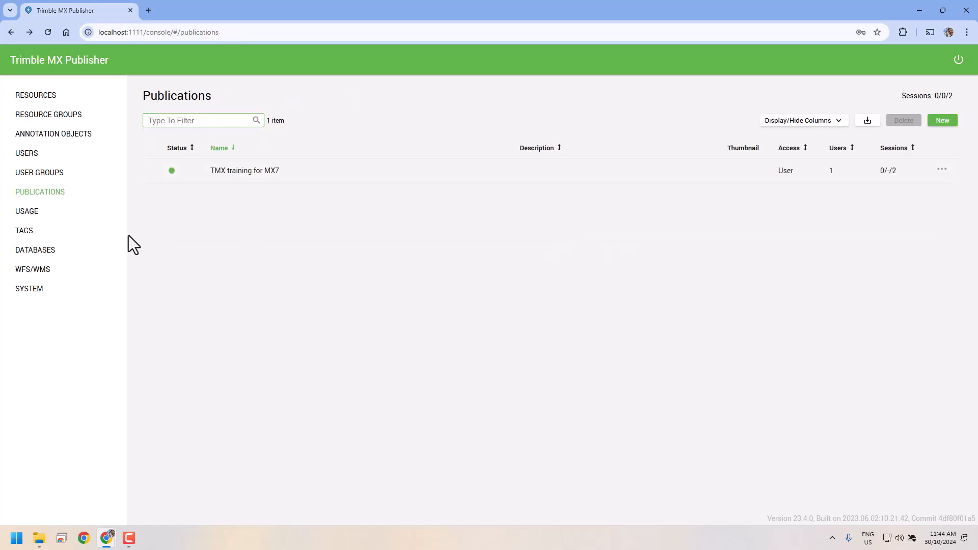
click(942, 170)
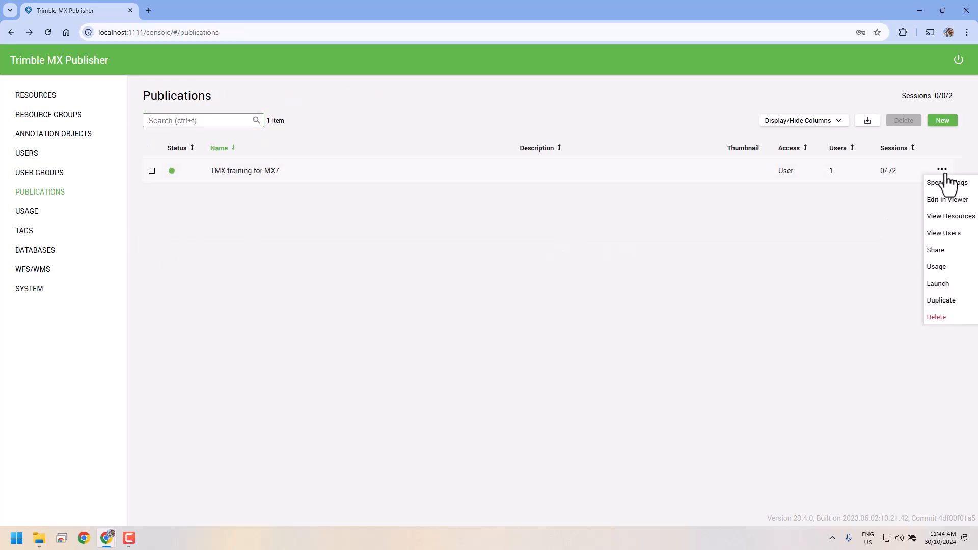
Step: Launch the publication and sign in as TMXTest with the account password
click(946, 289)
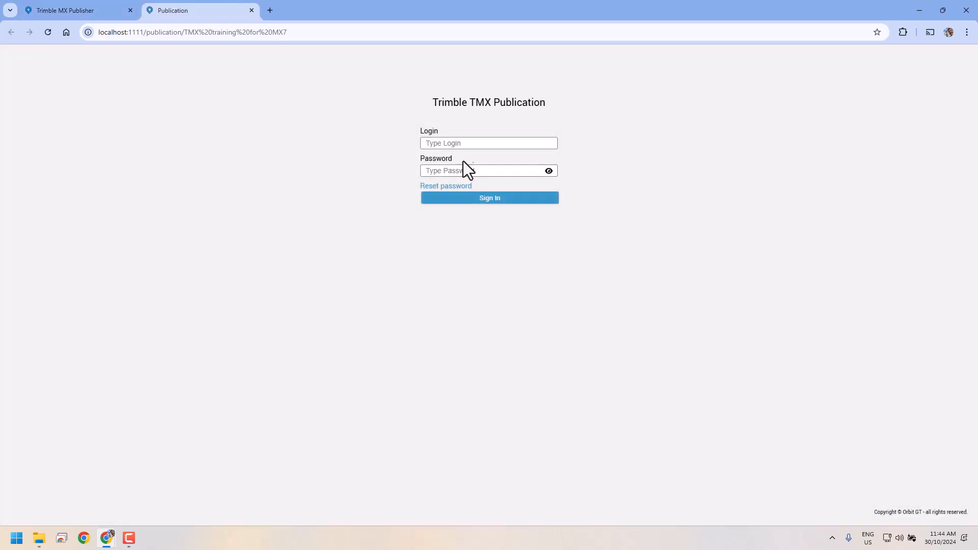
text(TMXTEst)
key(BackSpace)
key(BackSpace)
key(BackSpace)
text(est)
key(Tab)
text(******)
click(549, 171)
click(549, 171)
click(494, 204)
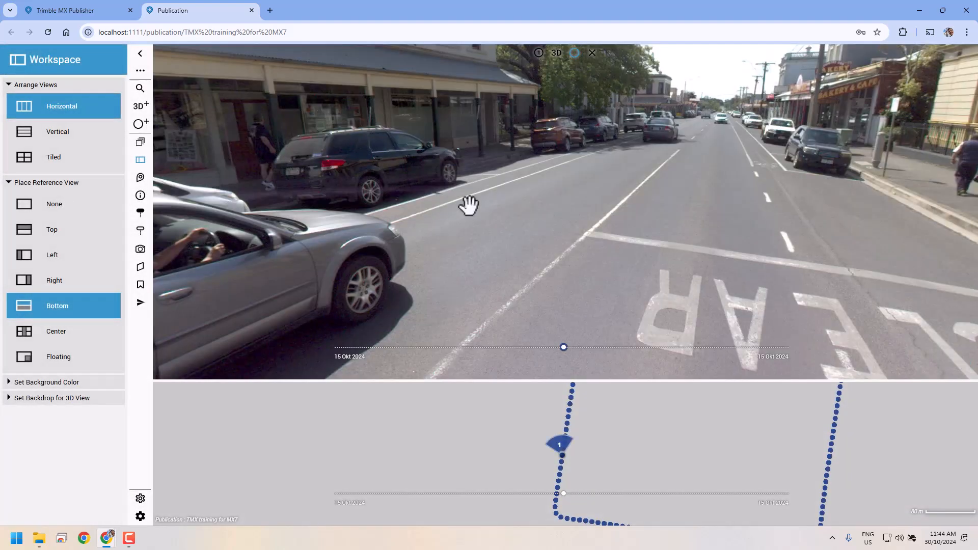
Step: Look around the street imagery, toward the white two-storey building and along the road
drag(468, 205, 707, 234)
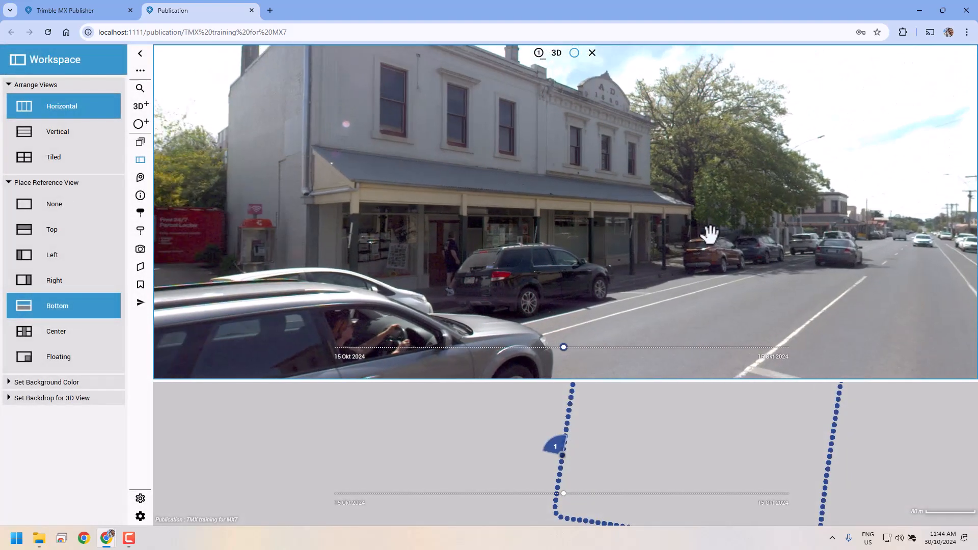
click(349, 33)
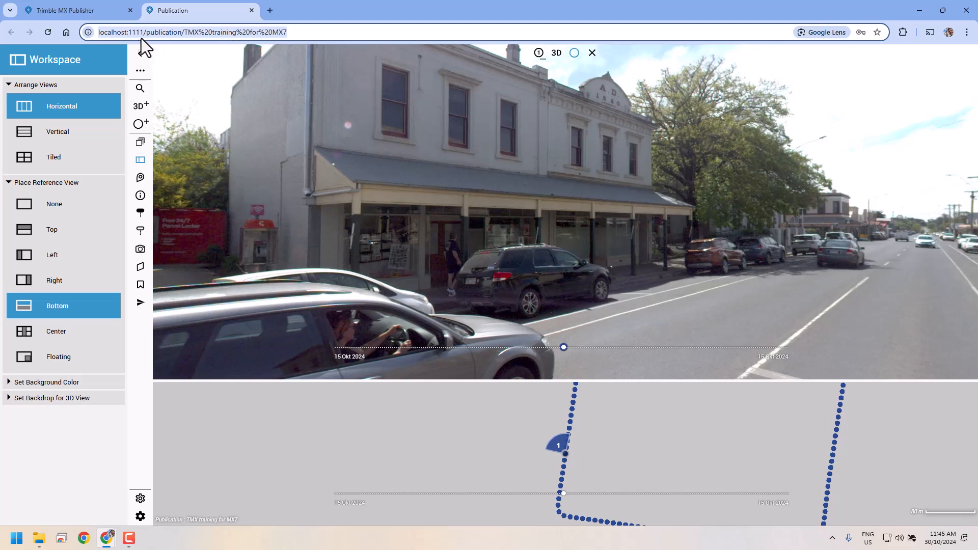
click(127, 33)
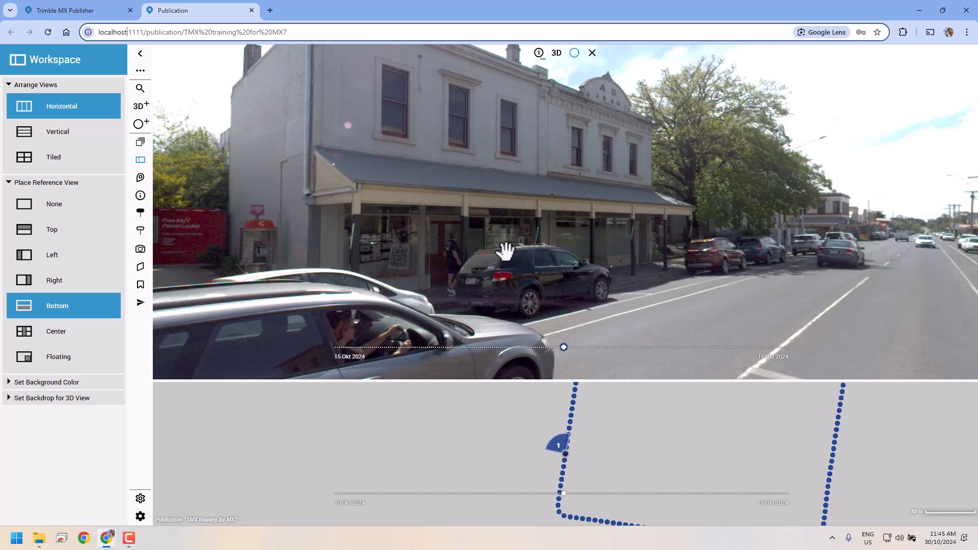
drag(510, 215, 579, 283)
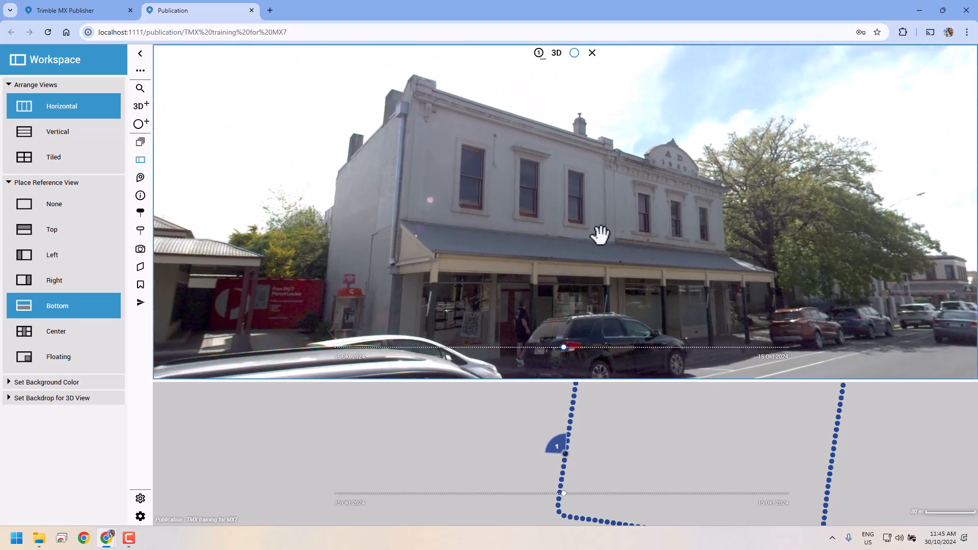
drag(552, 235, 285, 135)
drag(657, 153, 619, 185)
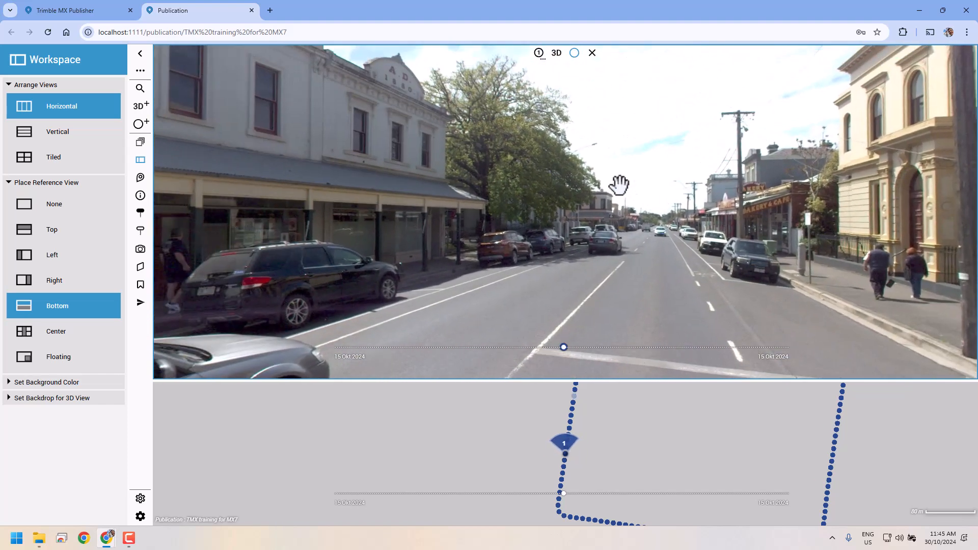